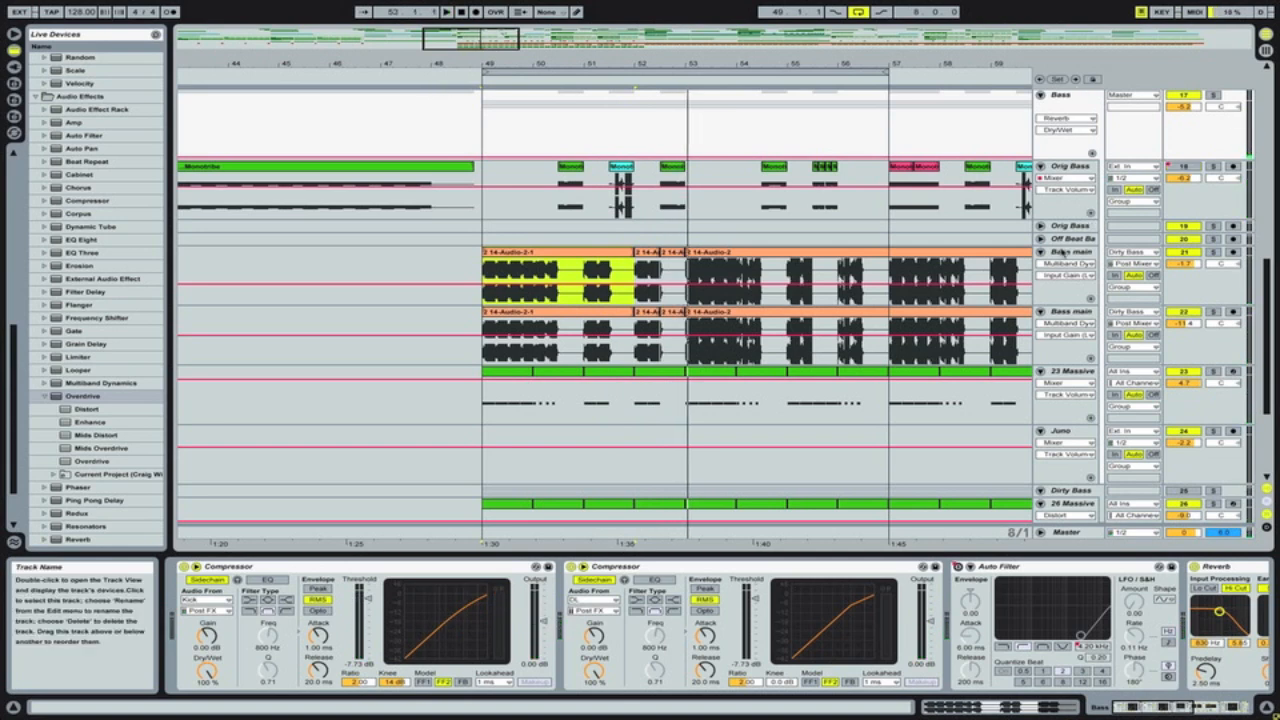
- Select Bass main track 21, solo it, and play back a short section
click(1058, 252)
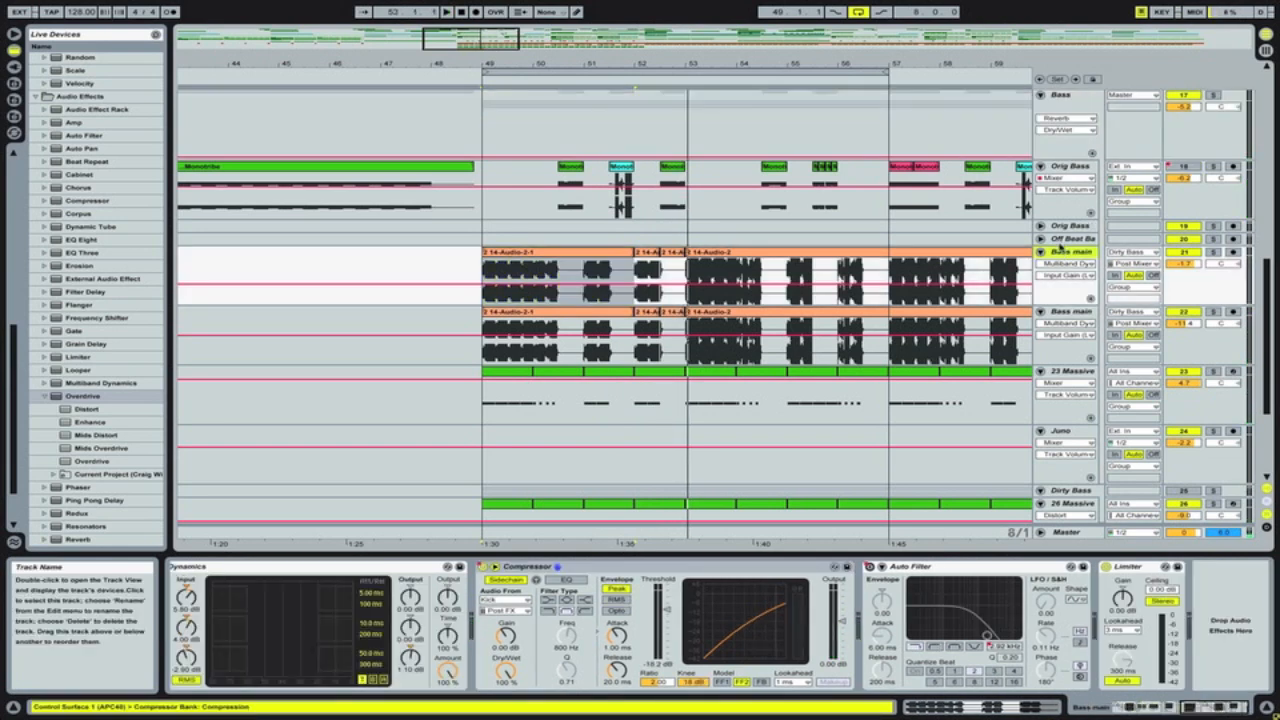
click(1213, 252)
key(space)
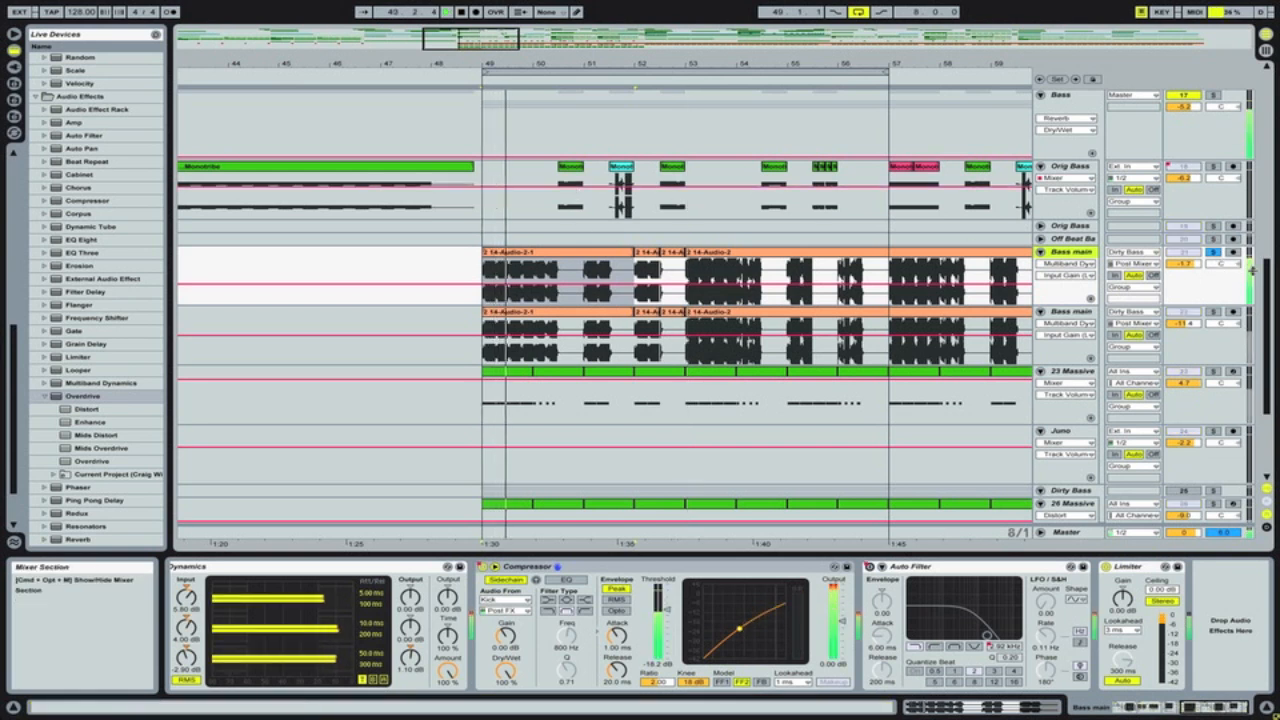
key(space)
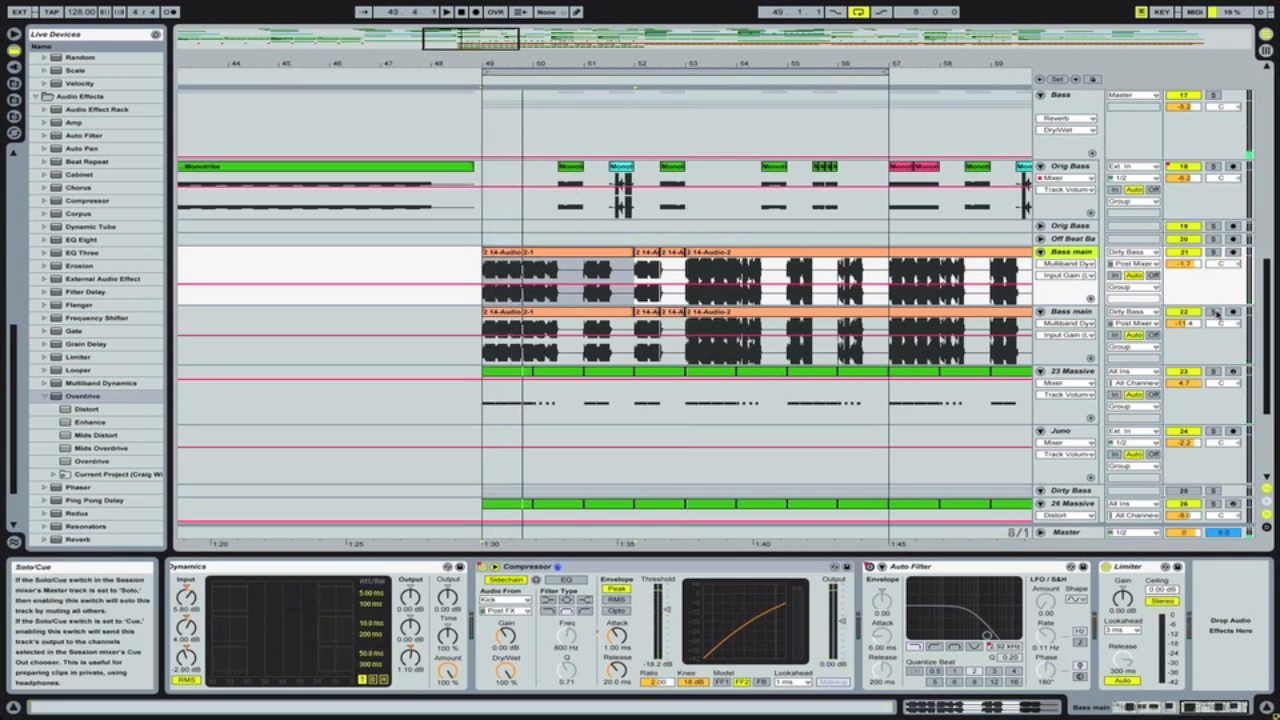
- Solo Bass main track 22, play back a short section for comparison, and clear its solo
click(1213, 313)
key(space)
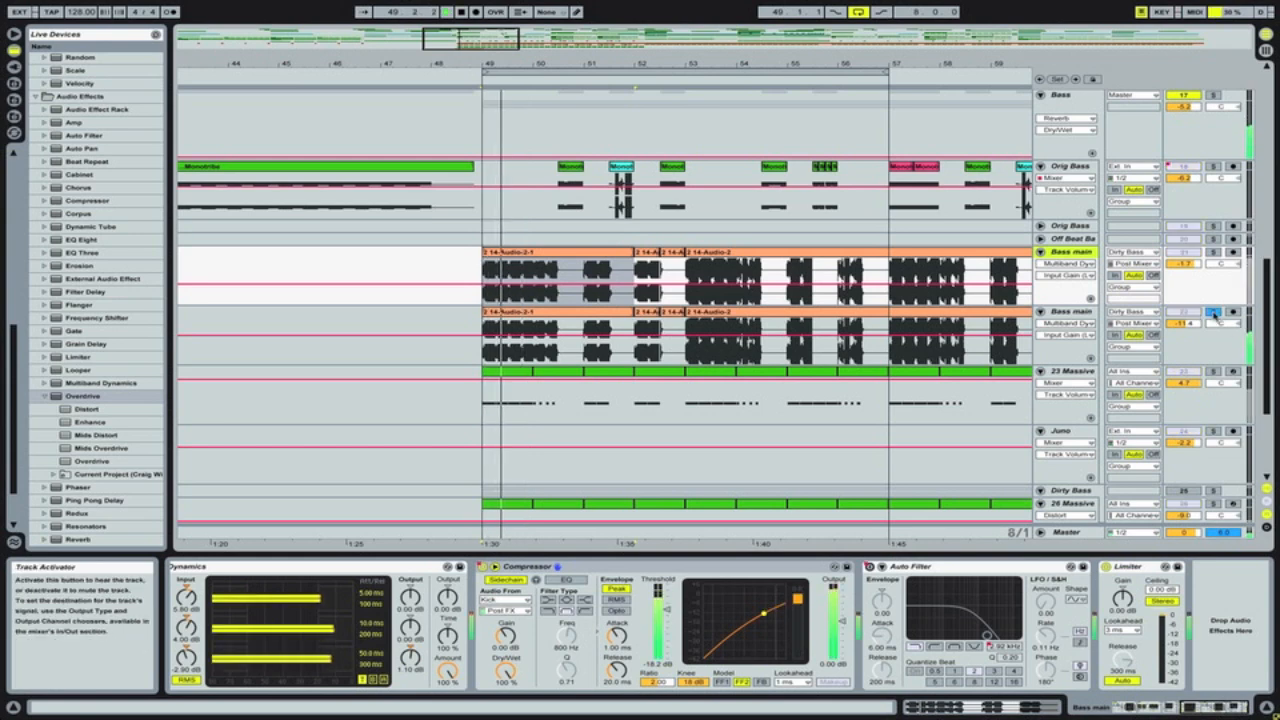
key(space)
click(1213, 313)
- Audition the soloed Bass main track 21 again from the start of the loop
scroll(923, 281, up, 1)
scroll(923, 281, down, 1)
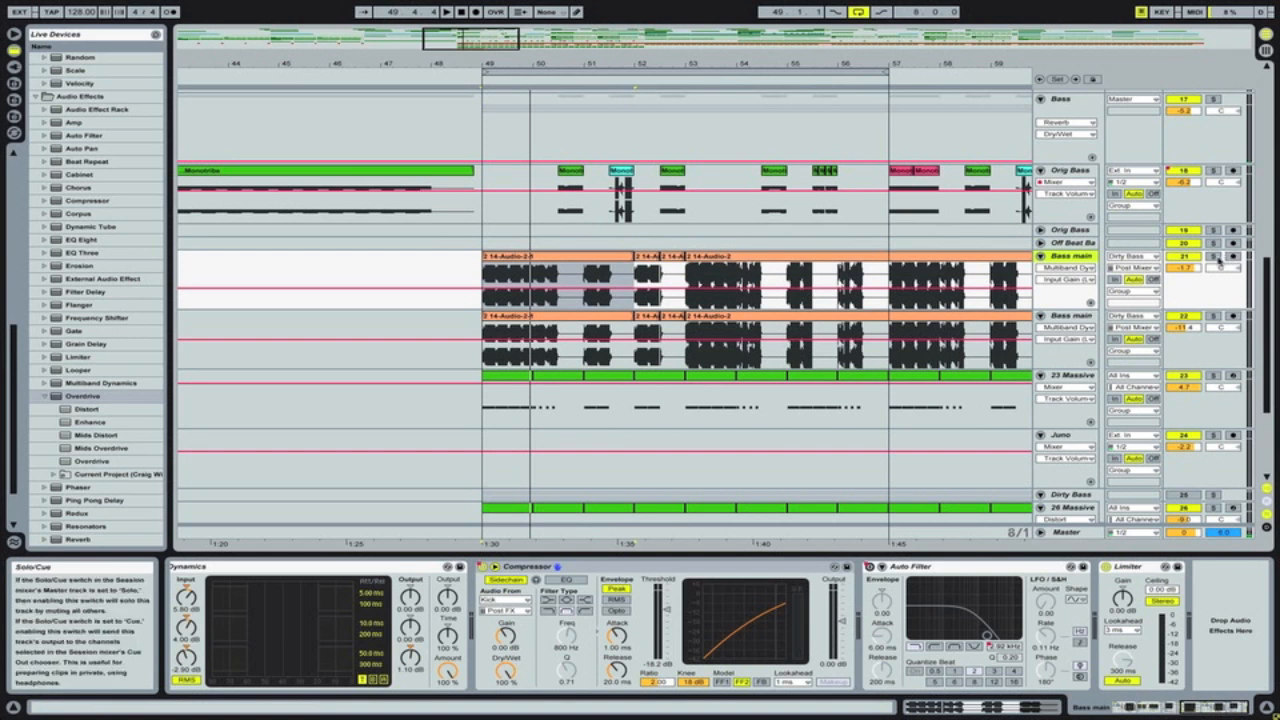
click(1213, 315)
key(space)
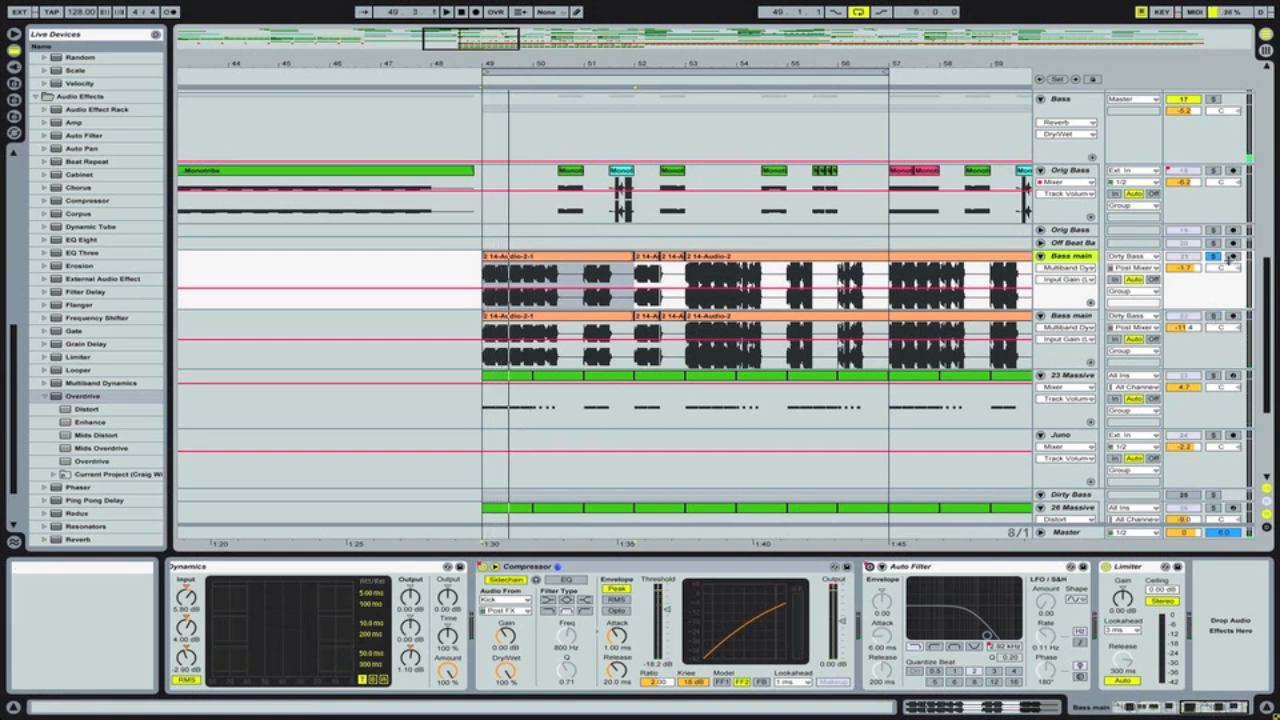
- Delete the audio clip from the 29 Audio track
scroll(1265, 288, down, 1)
scroll(1265, 288, down, 3)
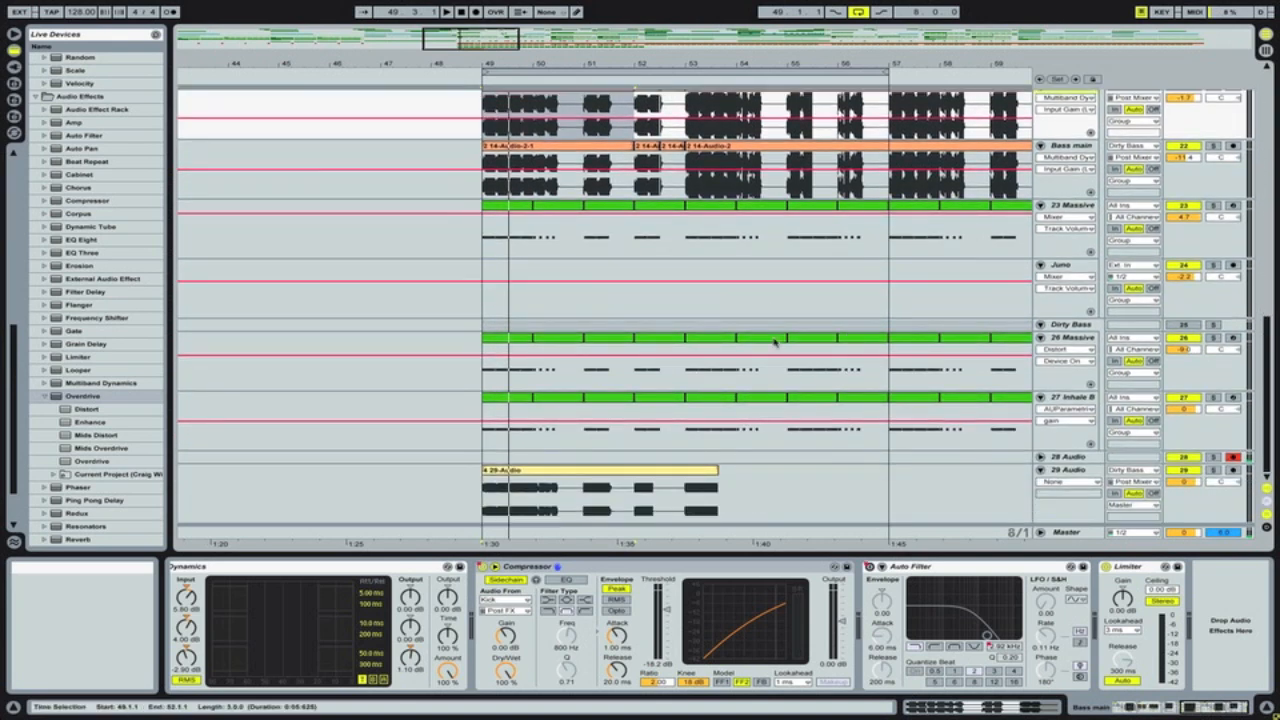
click(638, 470)
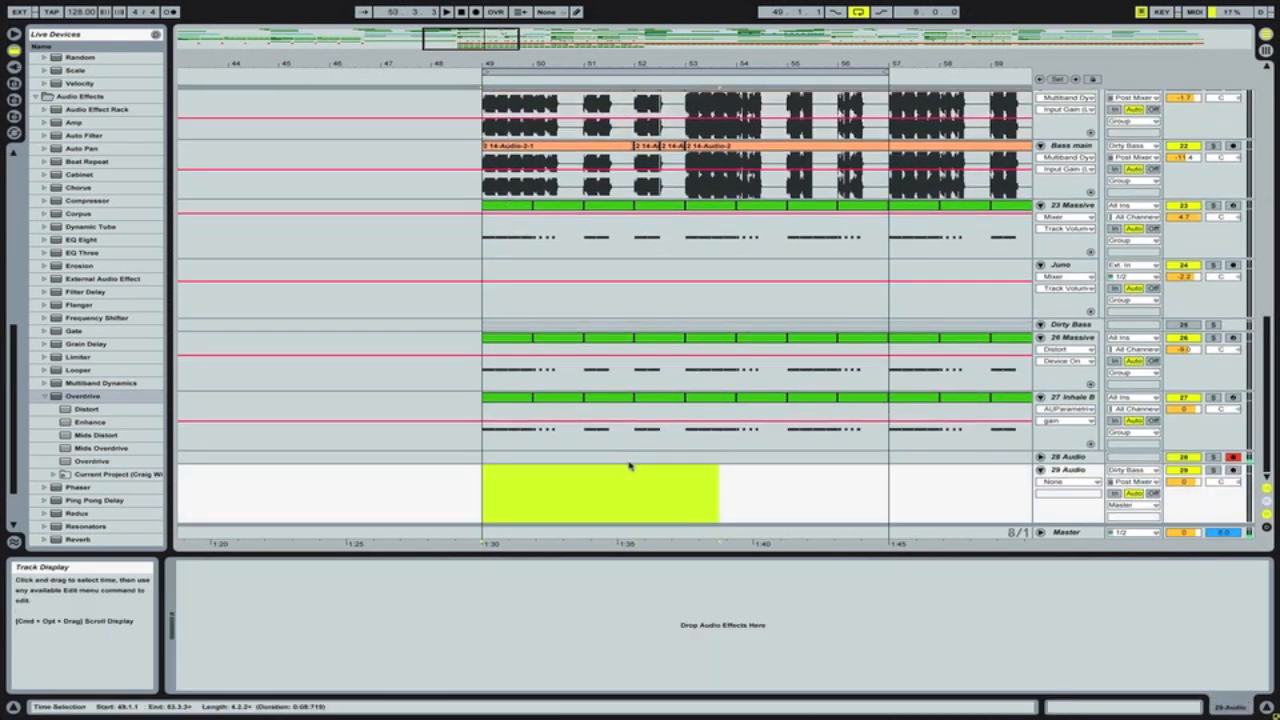
- Open the Massive instrument on the 26 Massive track, examine its oscillator pitch settings, and close its window
click(1075, 338)
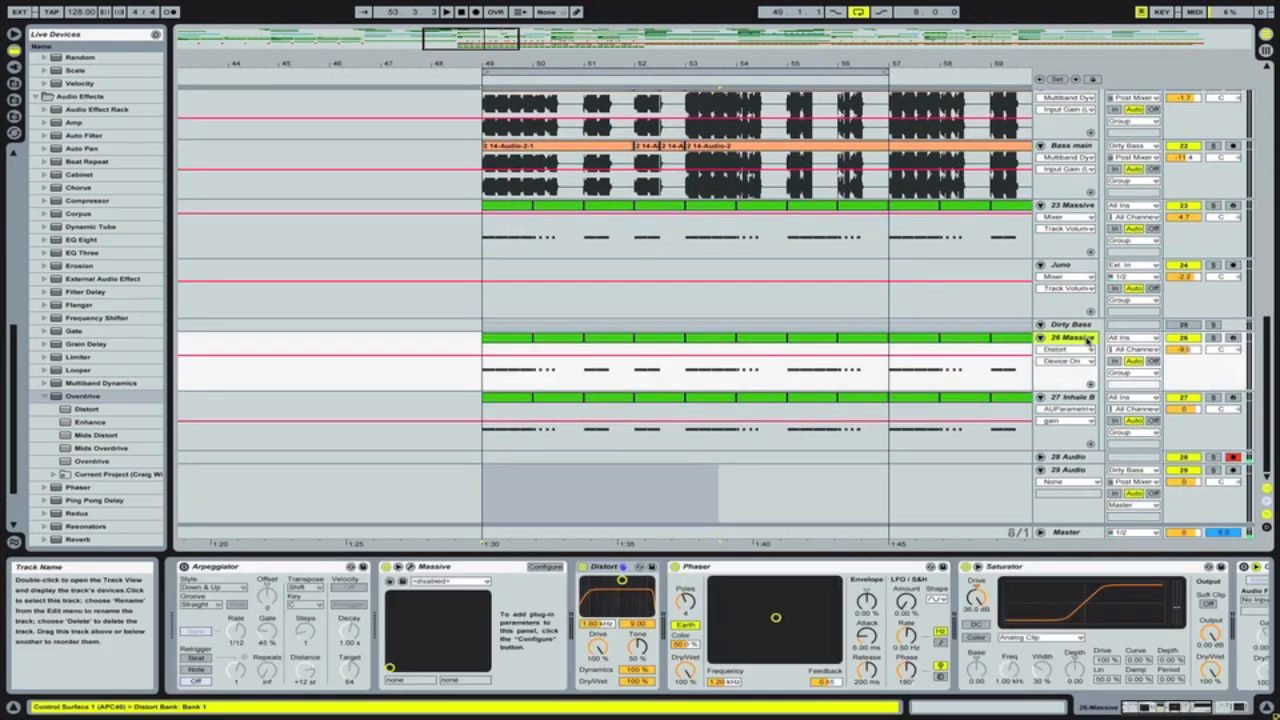
click(409, 566)
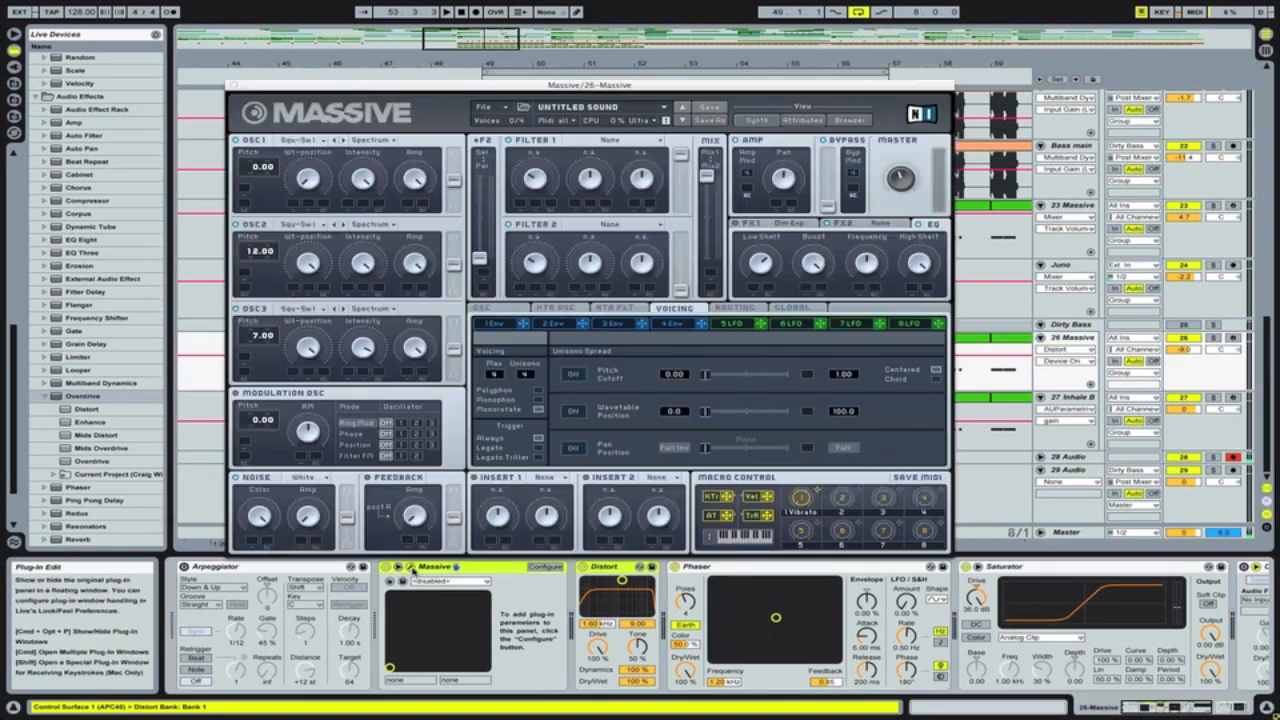
drag(323, 88, 325, 80)
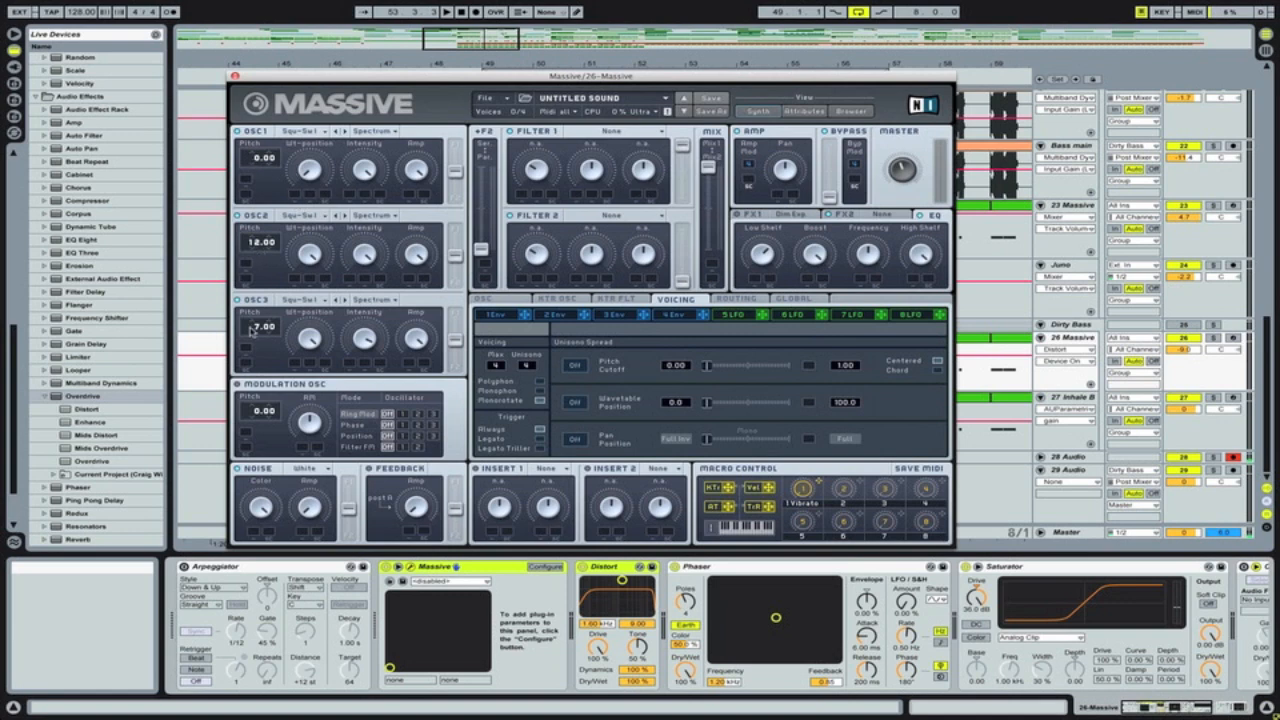
click(234, 76)
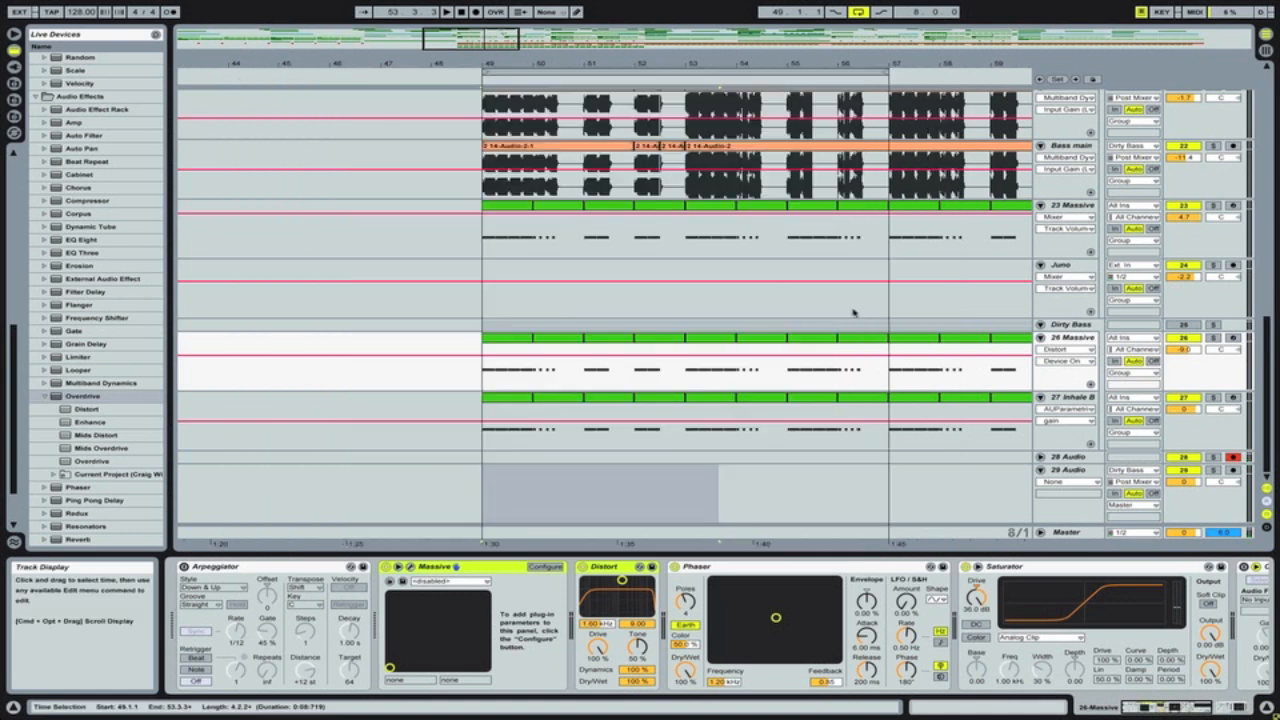
- Examine the Distort device on the 26 Massive track and collapse the Overdrive presets in the device browser
click(1075, 400)
click(1075, 340)
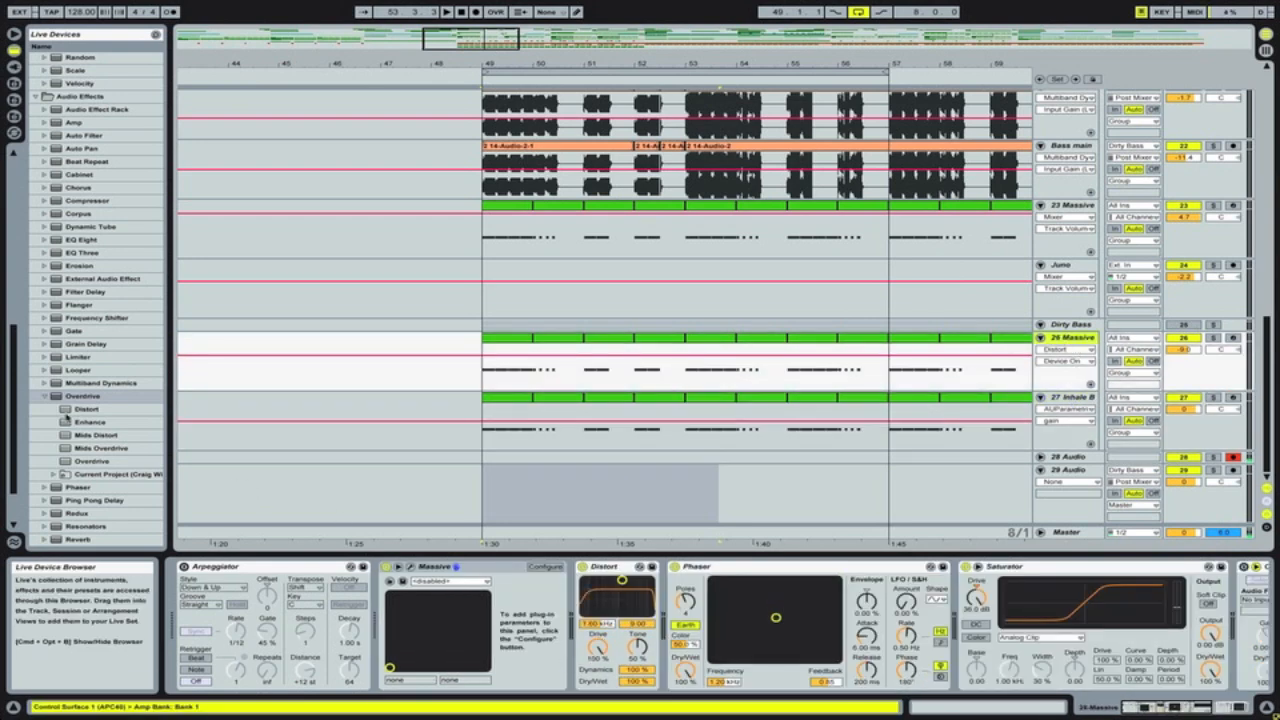
click(45, 397)
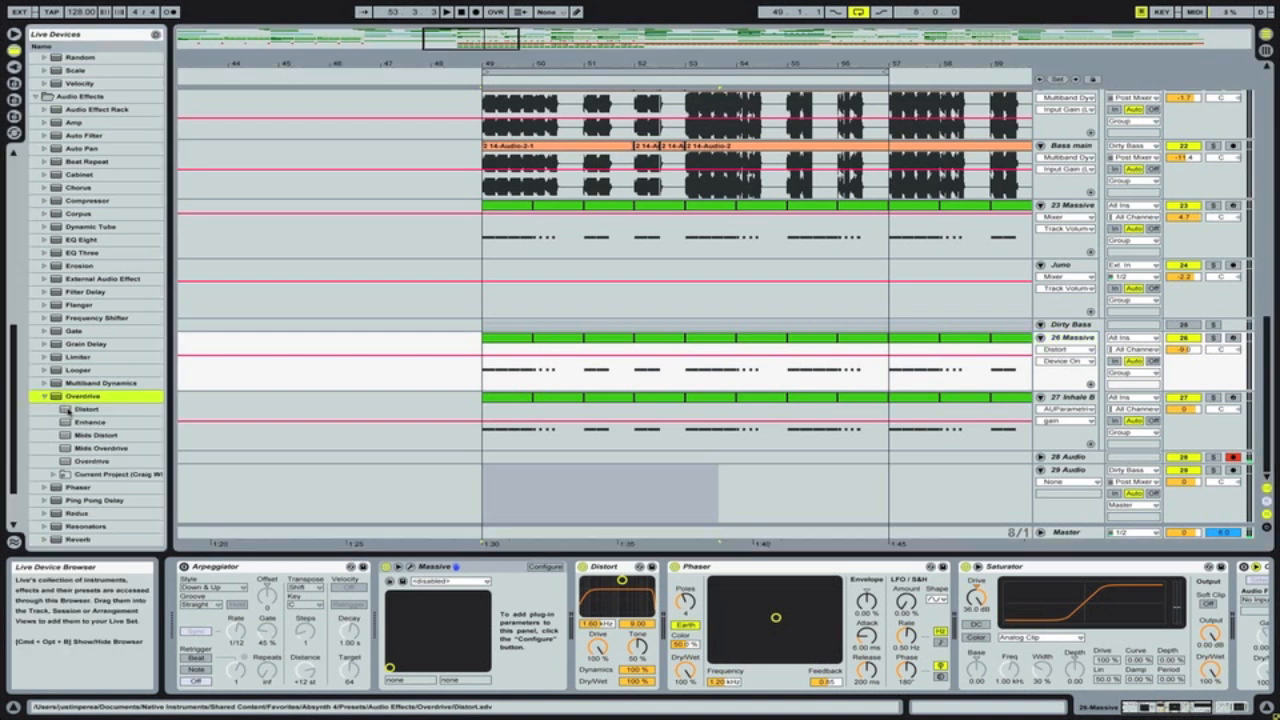
click(615, 567)
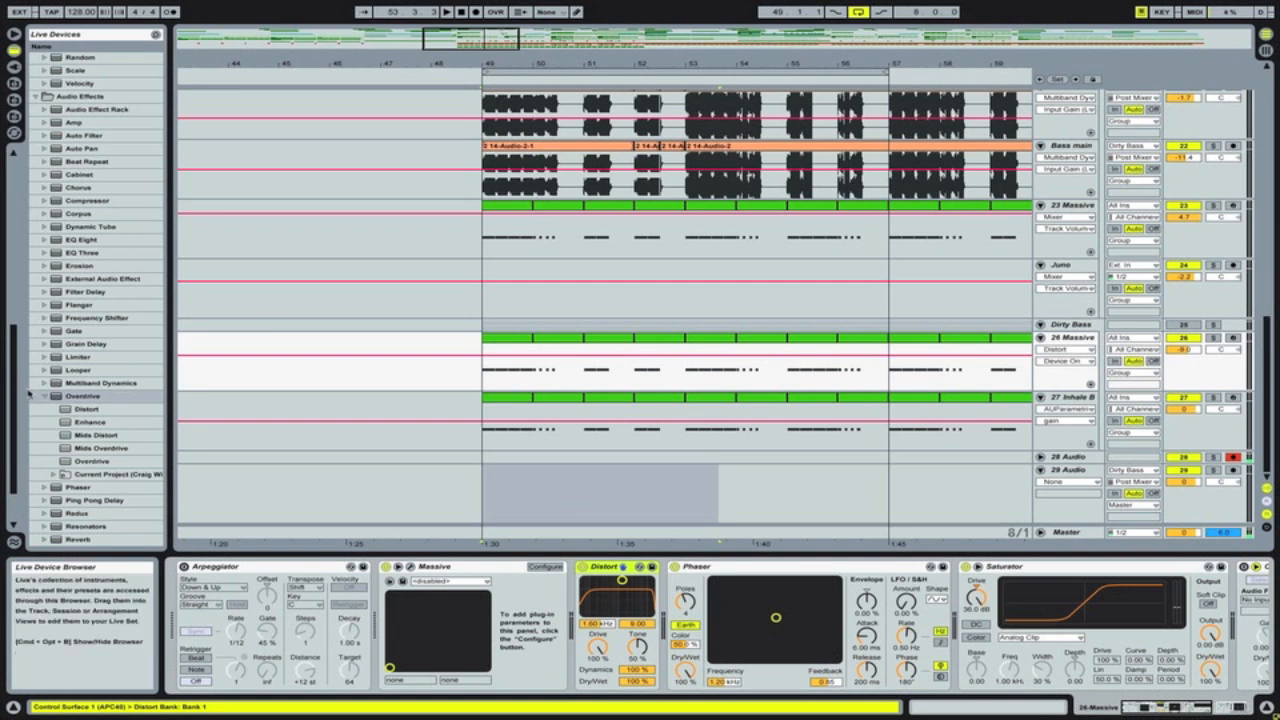
click(45, 397)
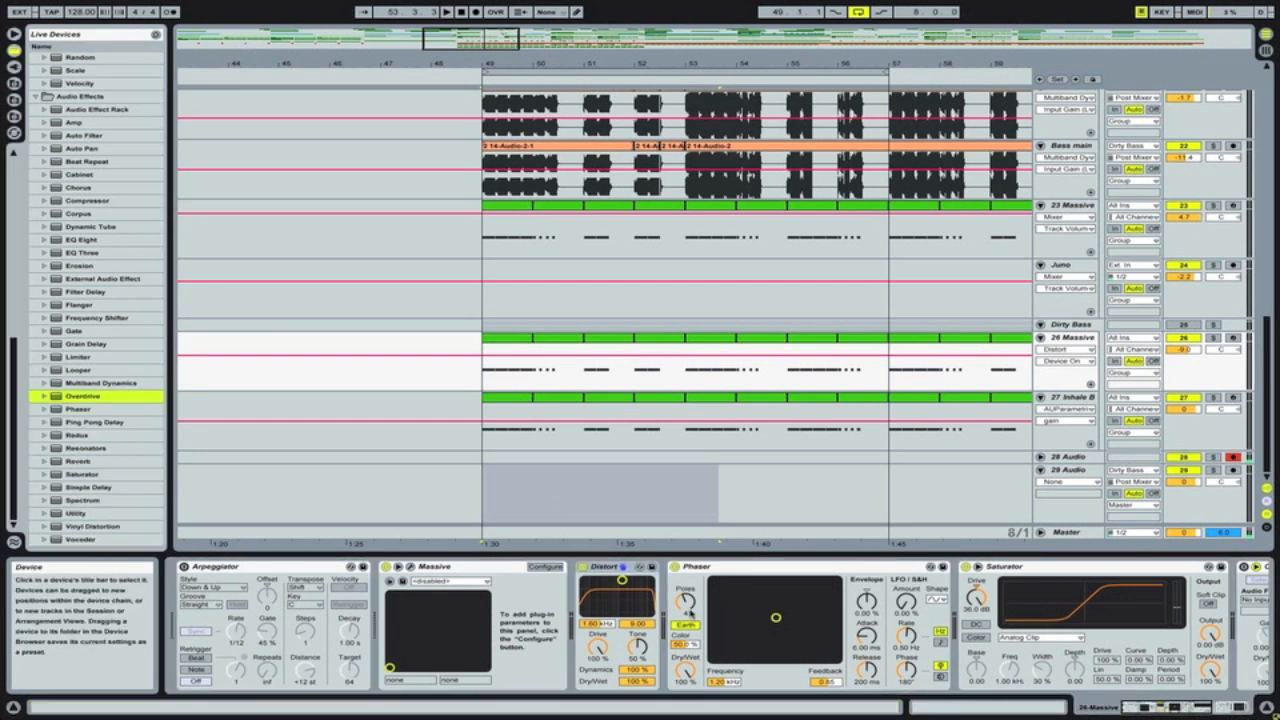
- Examine the Phaser's Dry/Wet and the Saturator's Drive settings on the 26 Massive track
click(686, 673)
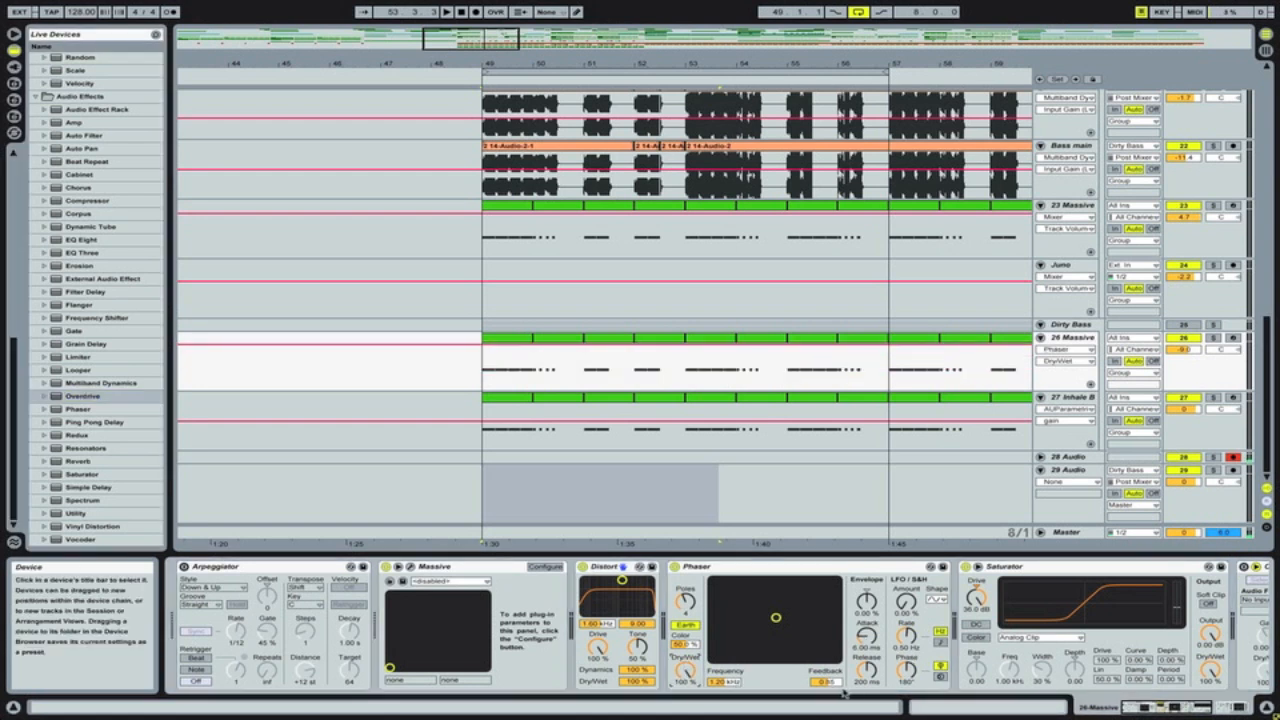
click(1044, 571)
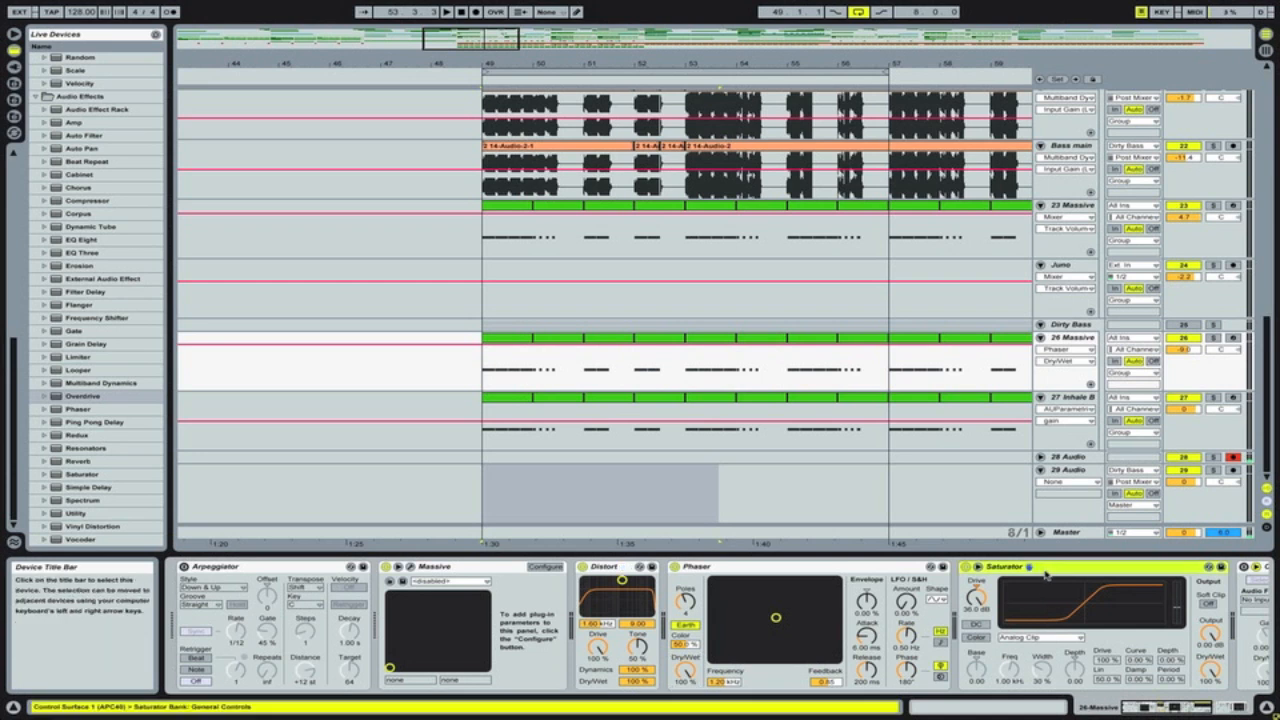
scroll(1014, 592, right, 10)
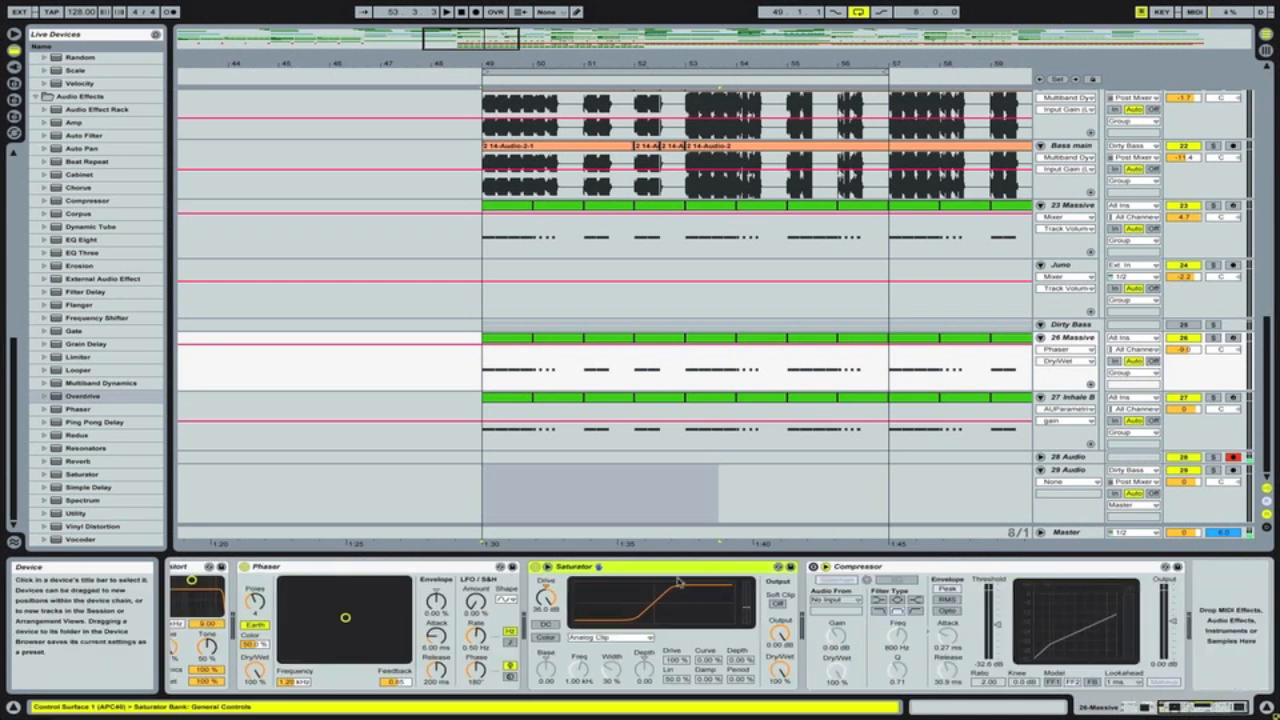
click(545, 597)
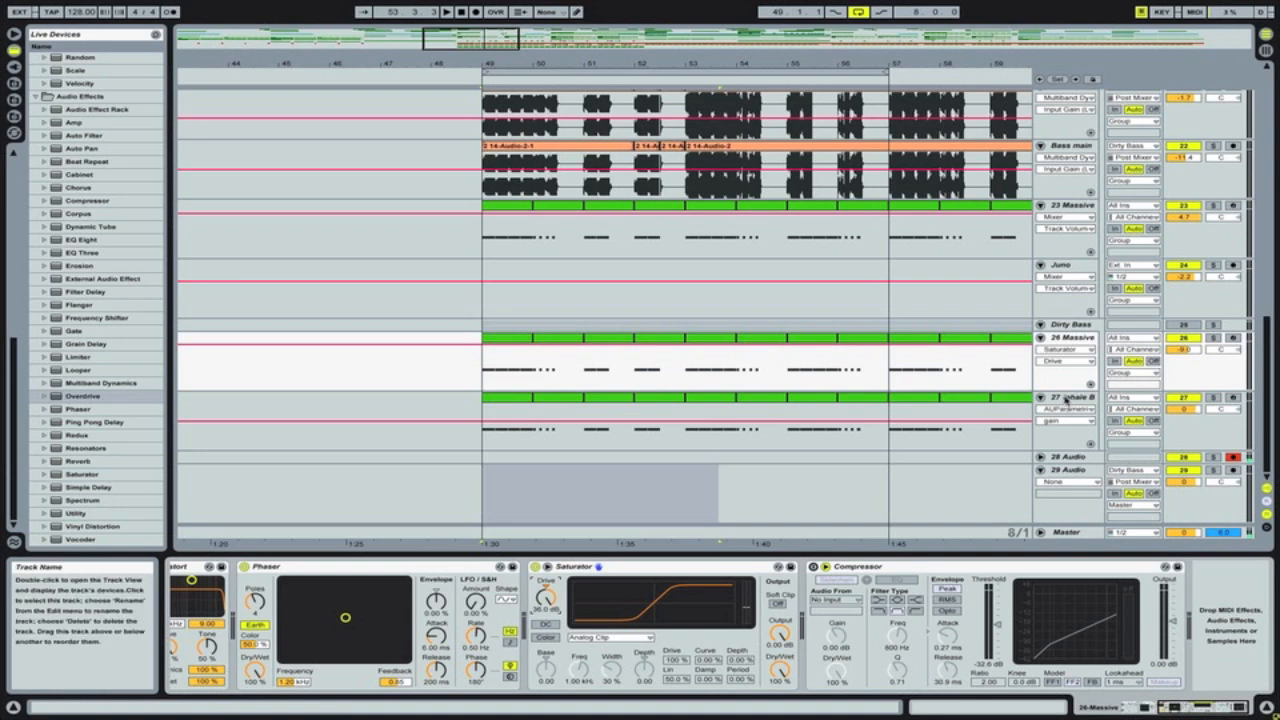
- Select the 27 Inhale Bass track and examine its Overdrive settings and EQ Eight bands
click(1067, 398)
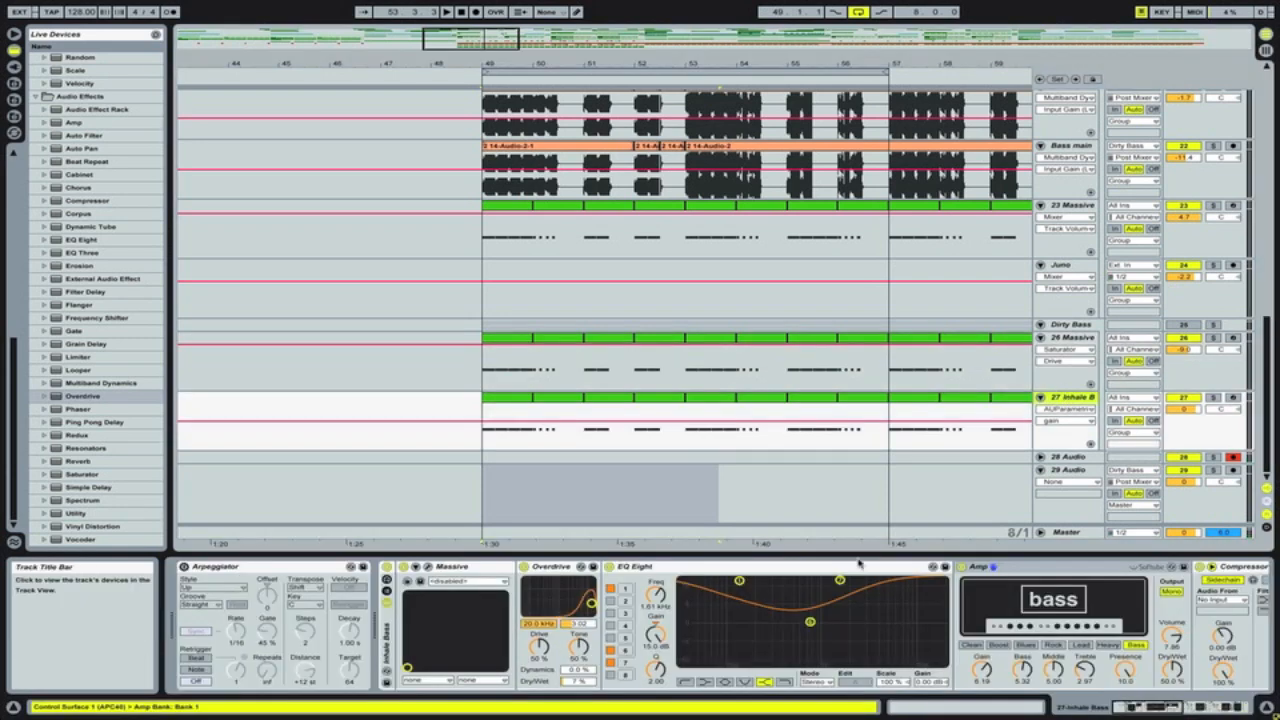
click(553, 568)
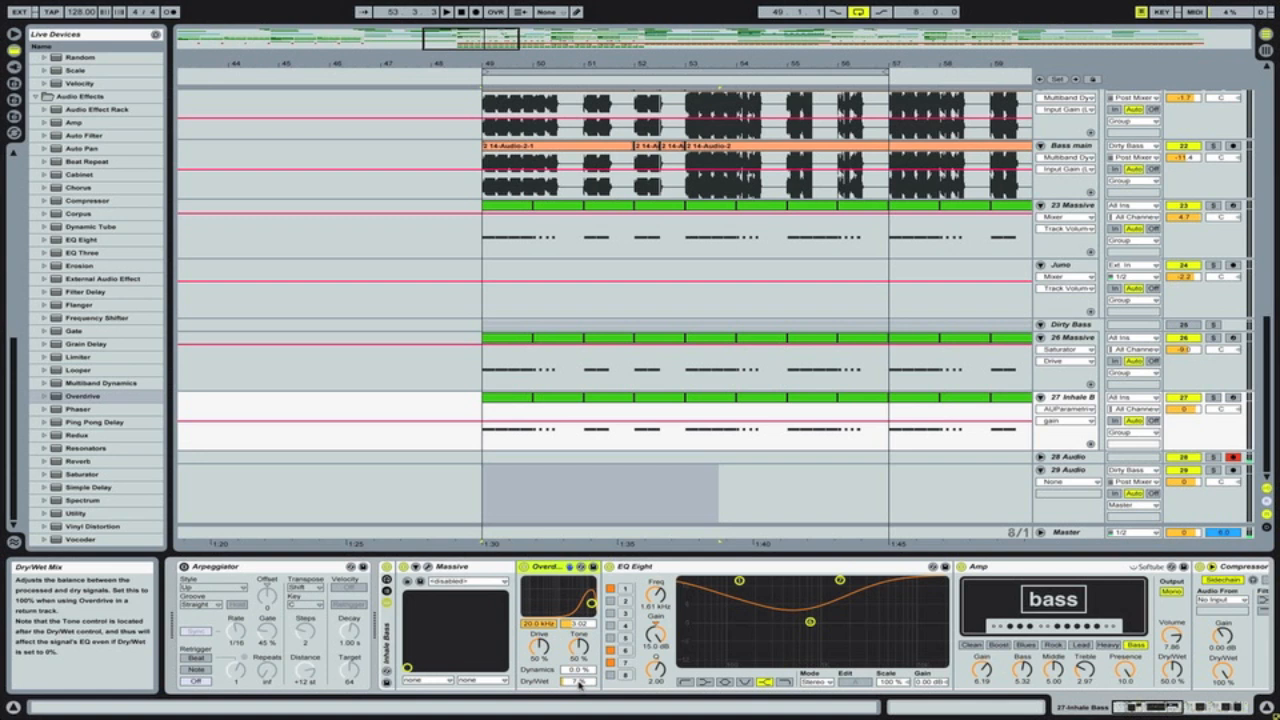
click(695, 574)
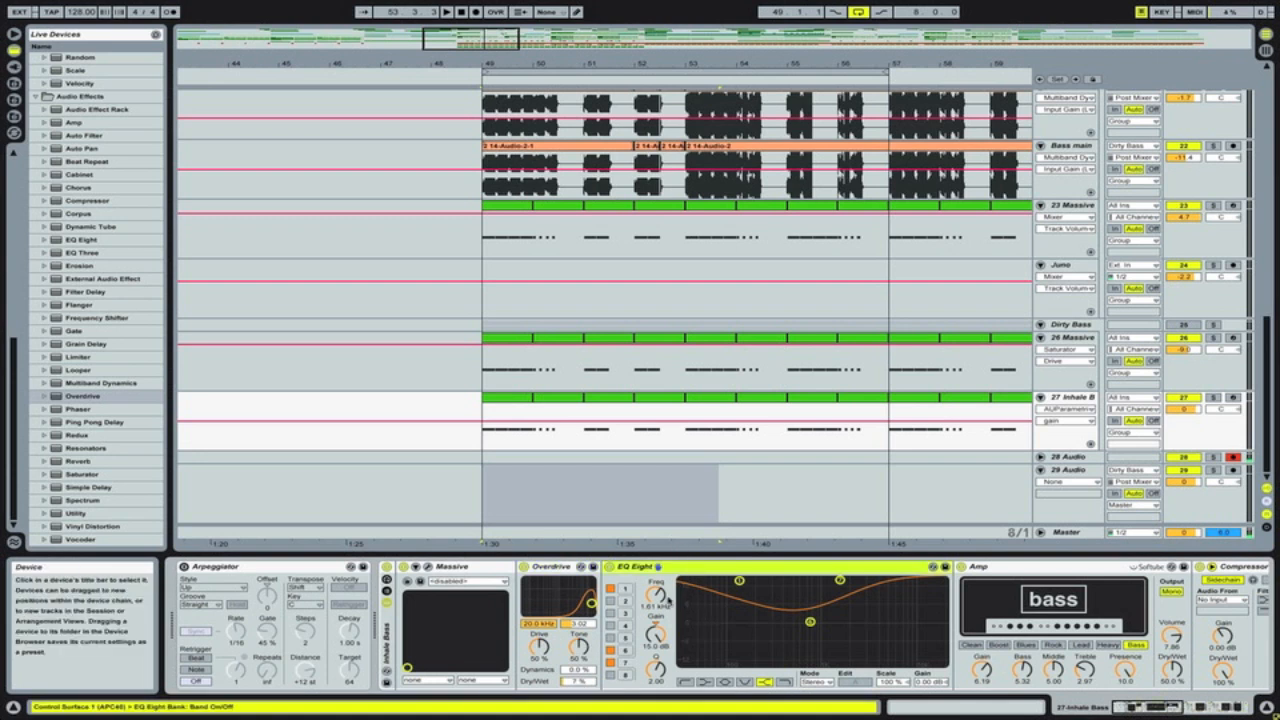
click(739, 582)
click(841, 581)
- Examine the Amp device's bass model and its Presence setting on the 27 Inhale Bass track
click(1043, 594)
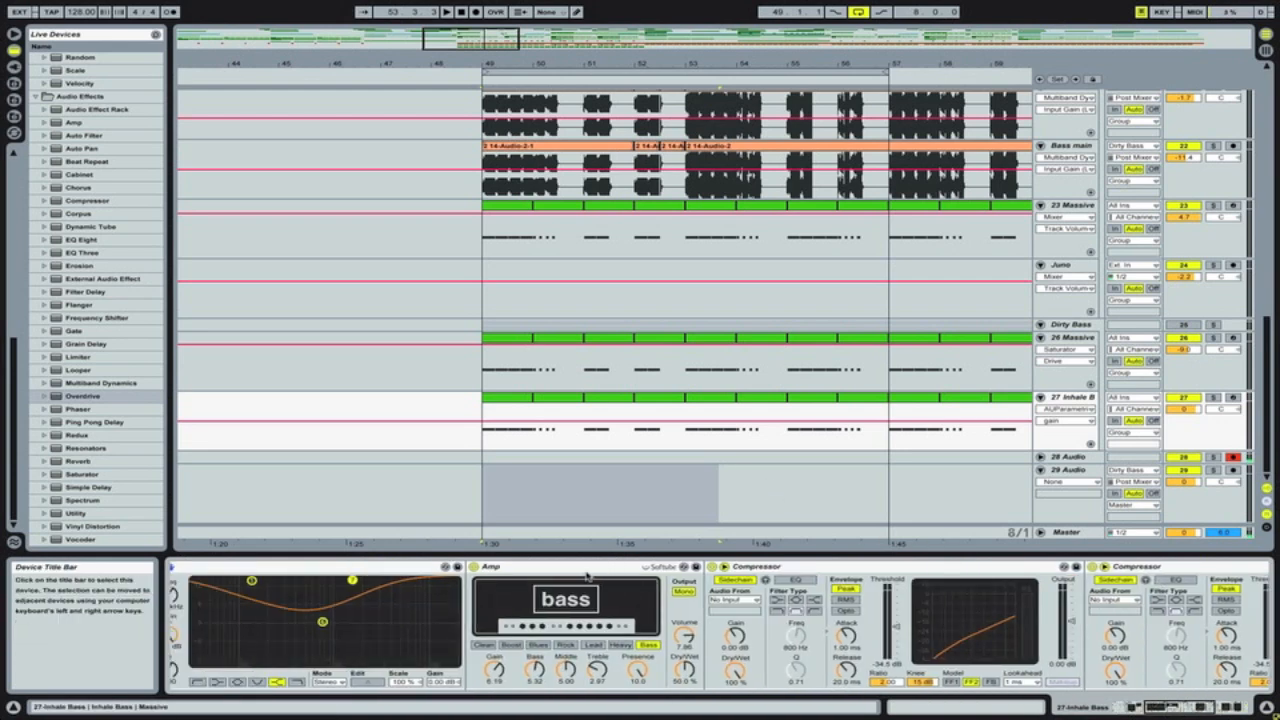
click(588, 570)
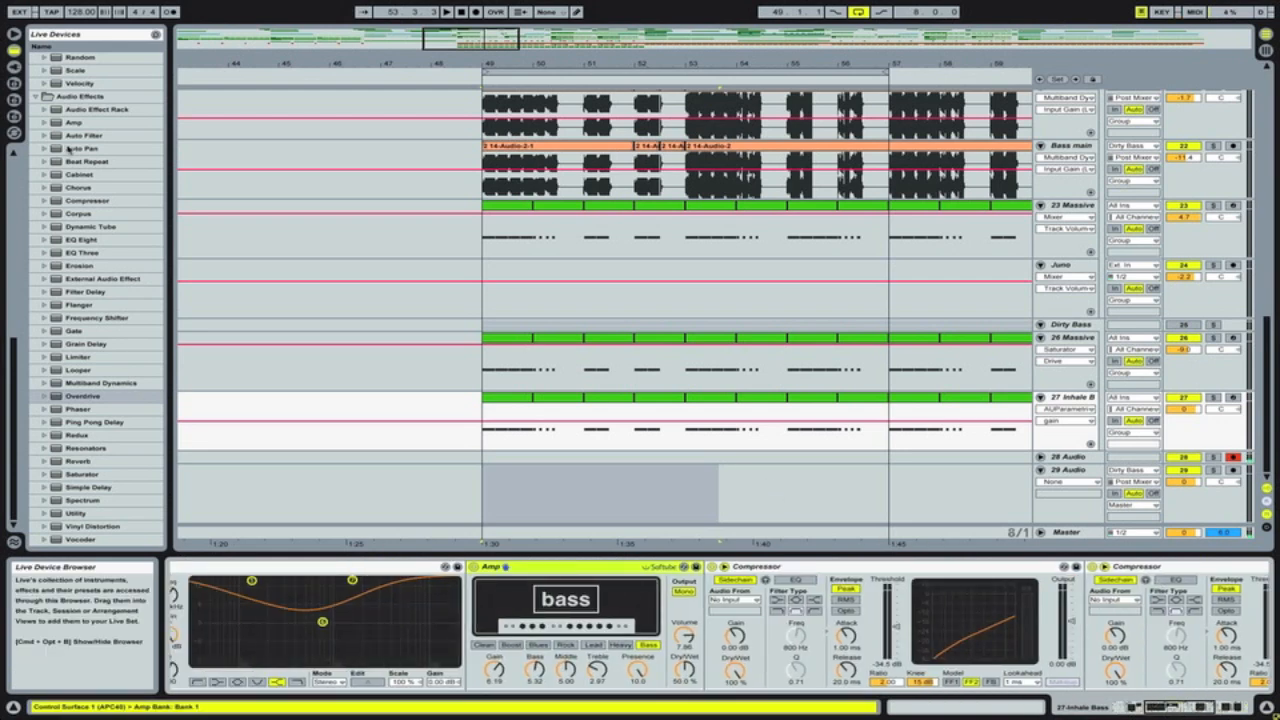
click(640, 673)
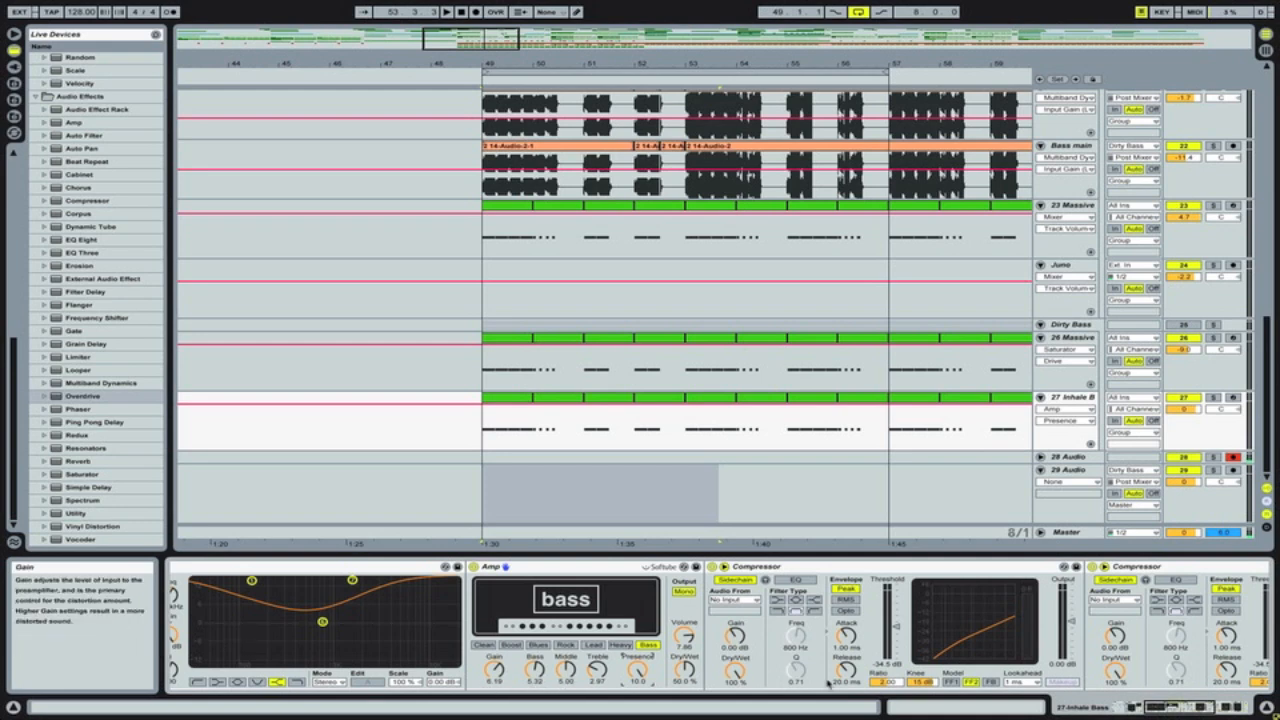
- Open the AUParametricEQ on the 27 Inhale Bass track, inspect its band's frequency and gain, and close its window
scroll(900, 680, right, 5)
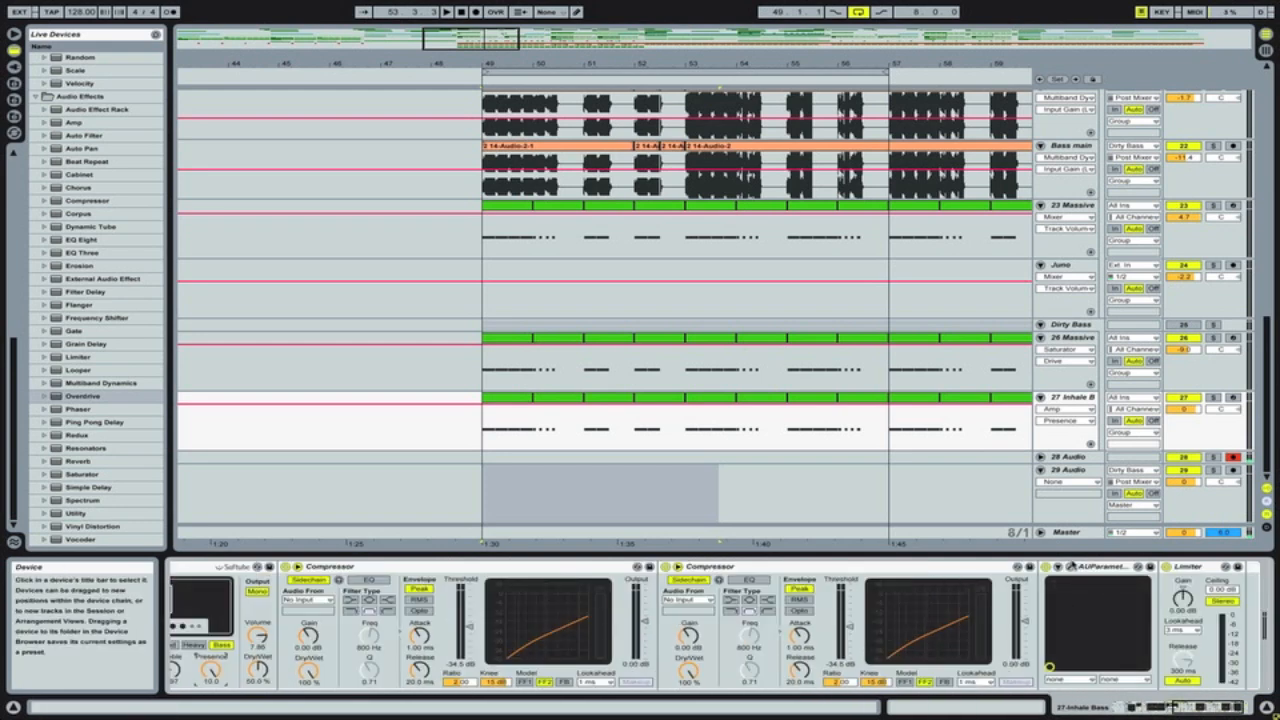
click(1071, 566)
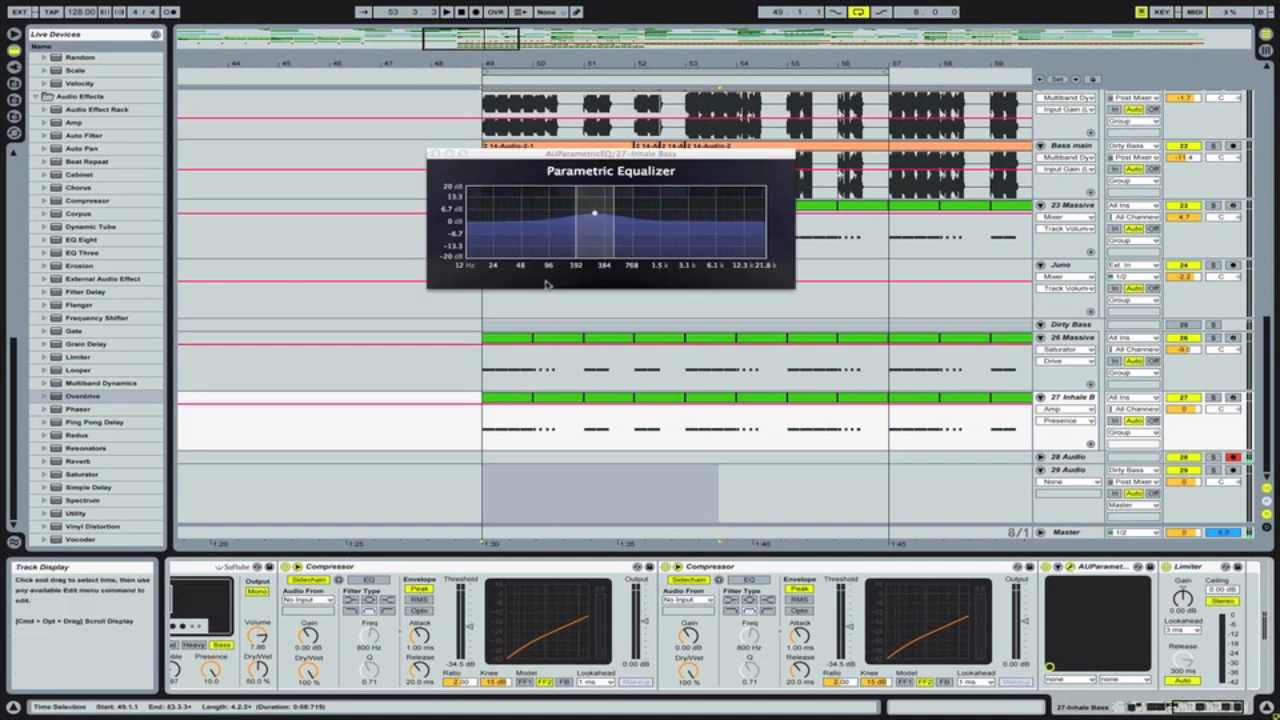
key(ctrl+Up)
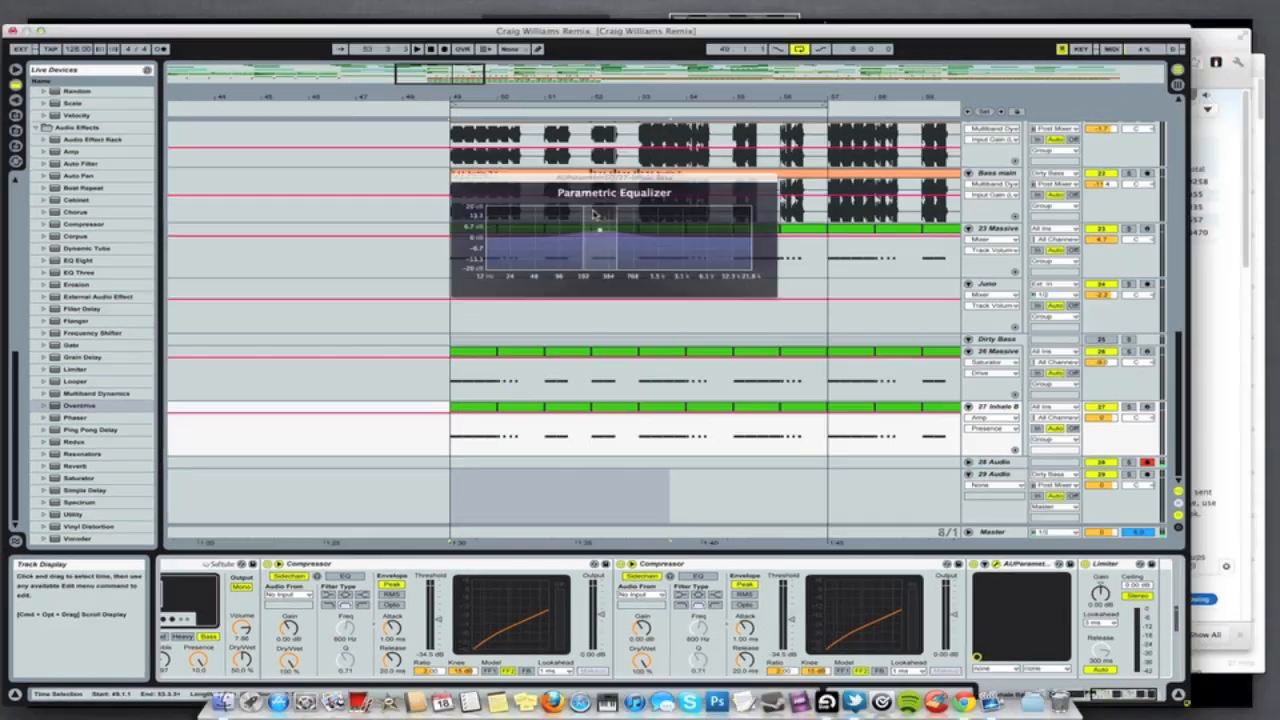
click(444, 372)
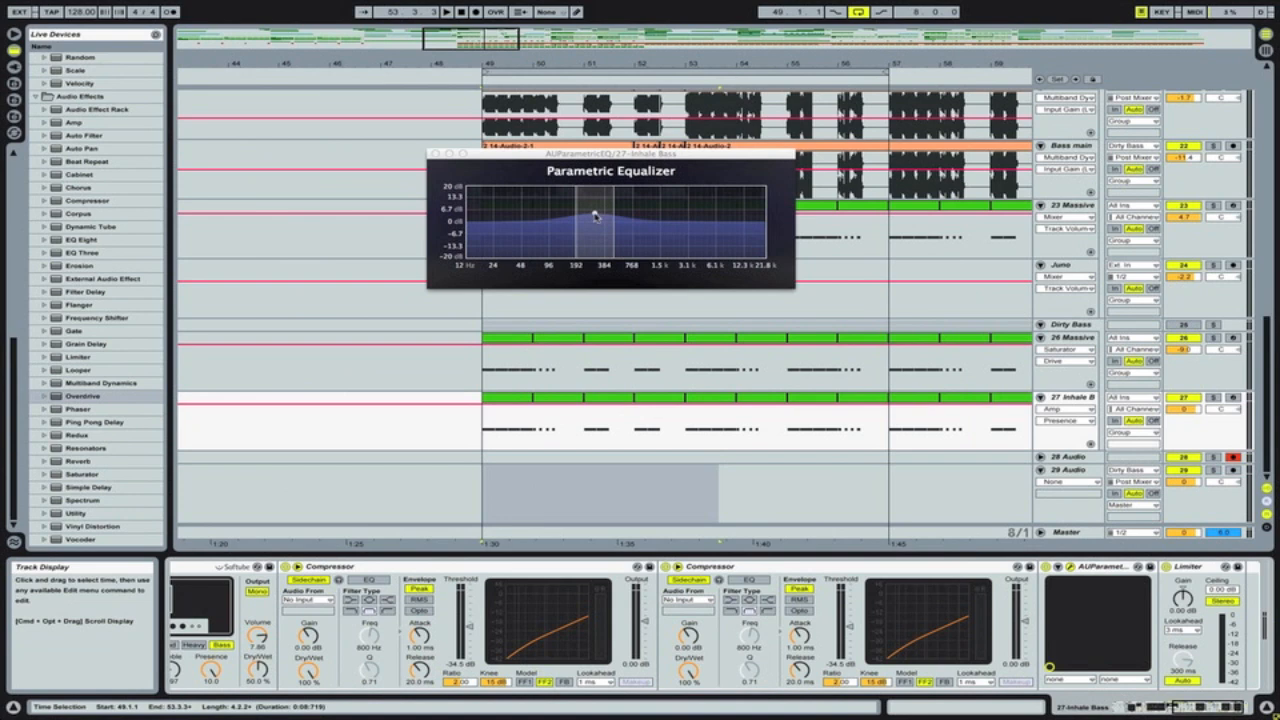
click(594, 211)
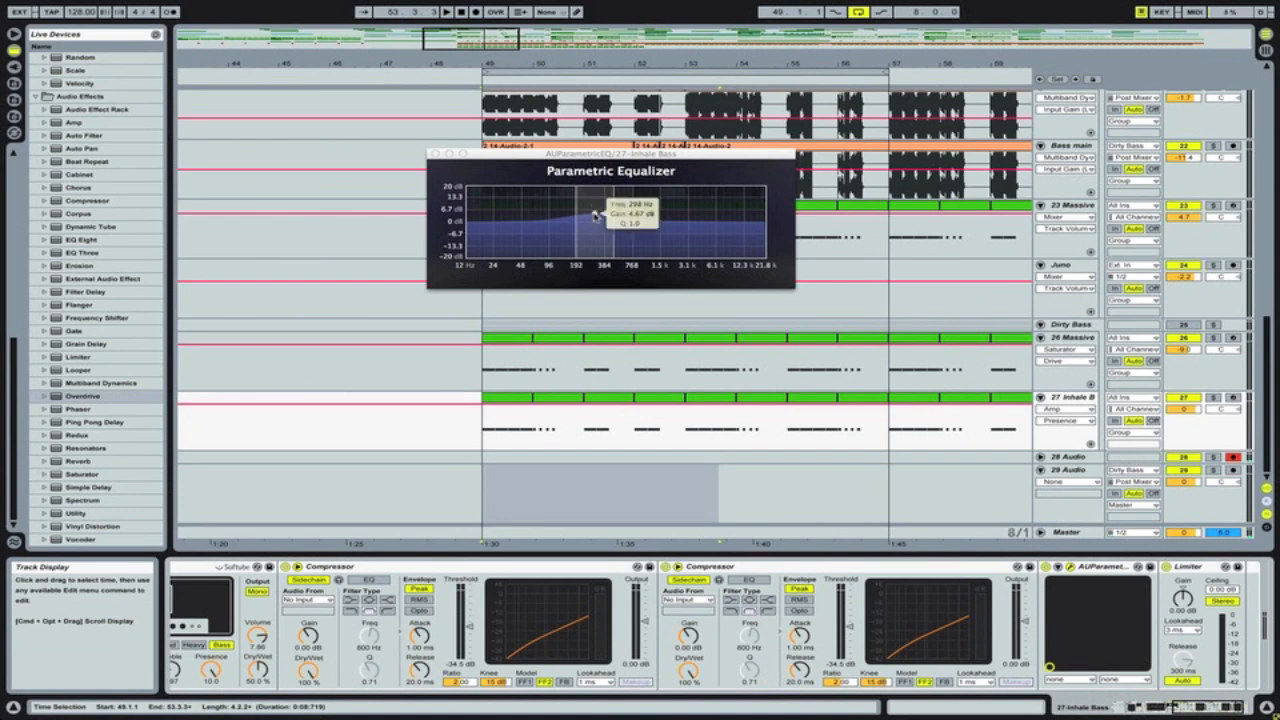
click(433, 154)
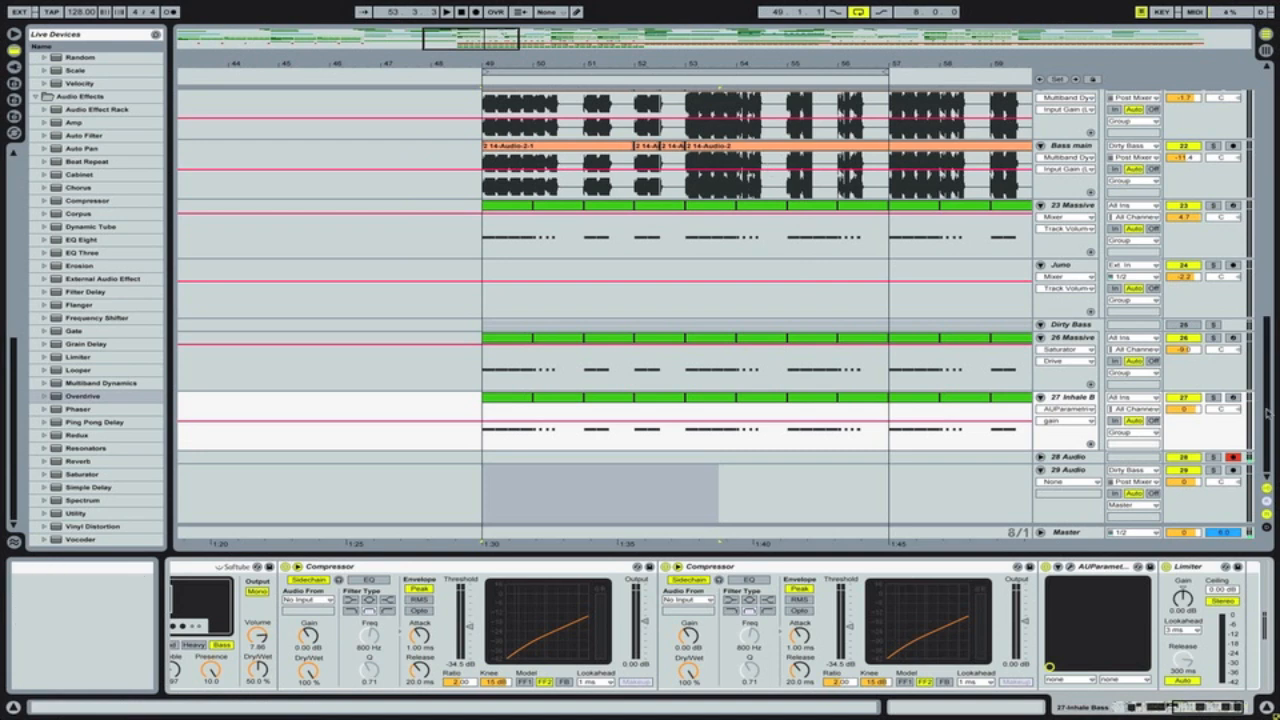
- Select the 26 Massive track, activate the Dirty Bass group, and audition the Massive part soloed
drag(1268, 412, 1262, 416)
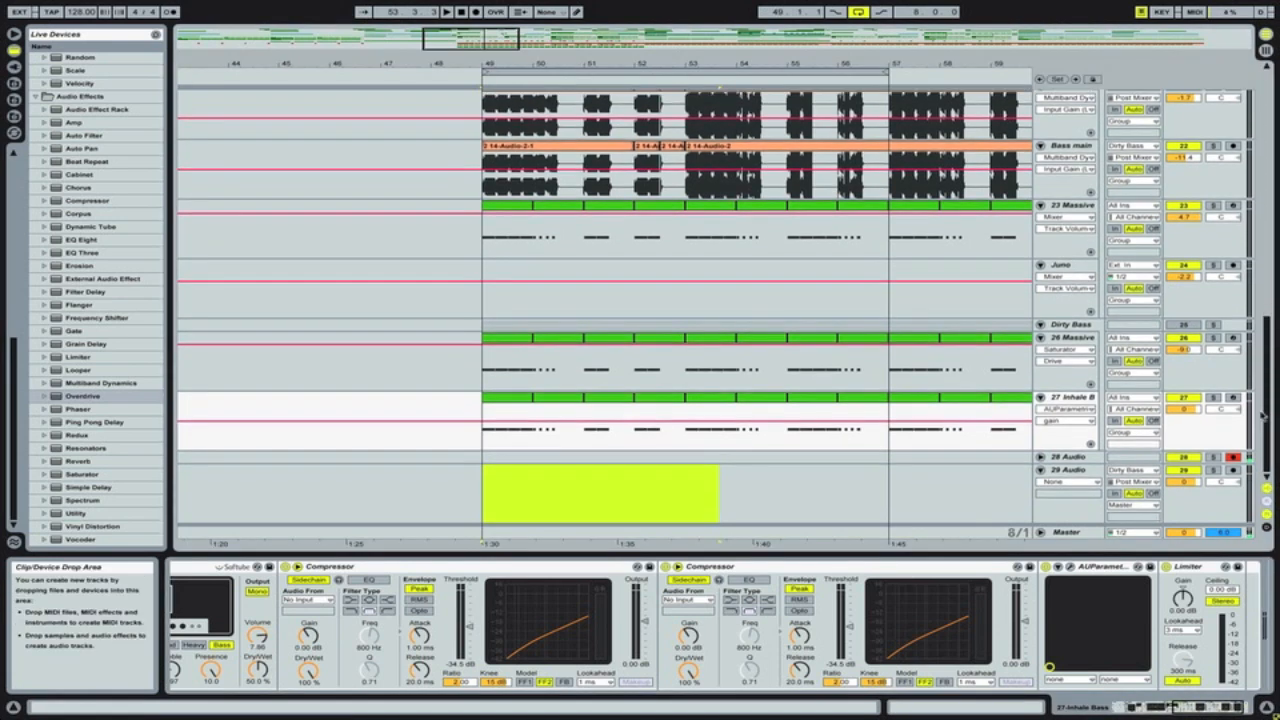
click(1201, 338)
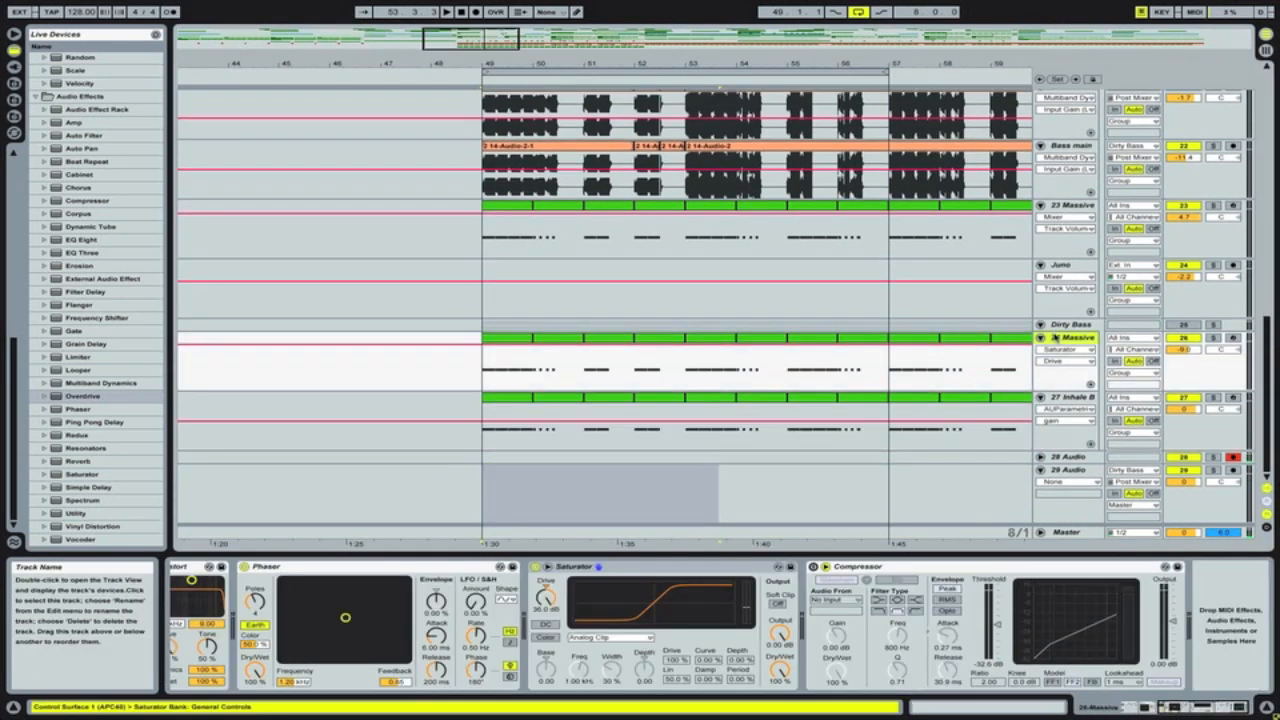
click(1211, 339)
key(space)
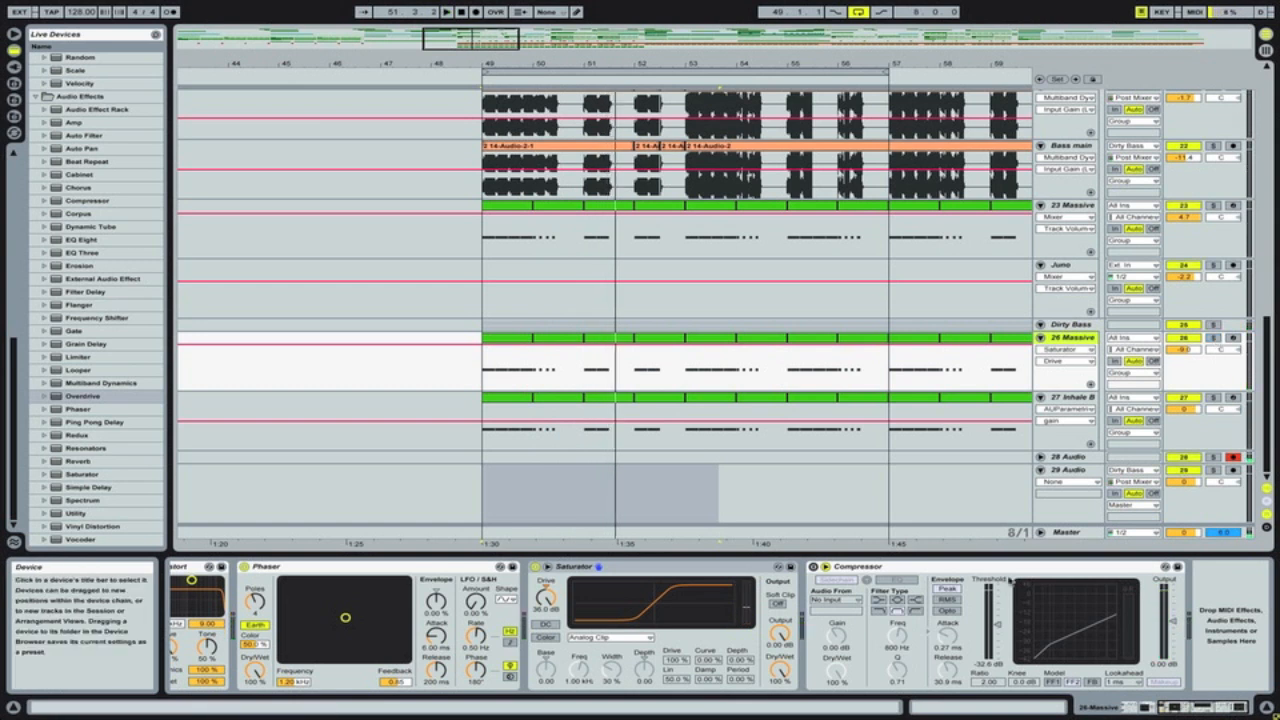
- Bypass the Saturator, Phaser and Distort on the 26 Massive track and play the part soloed without them
click(444, 571)
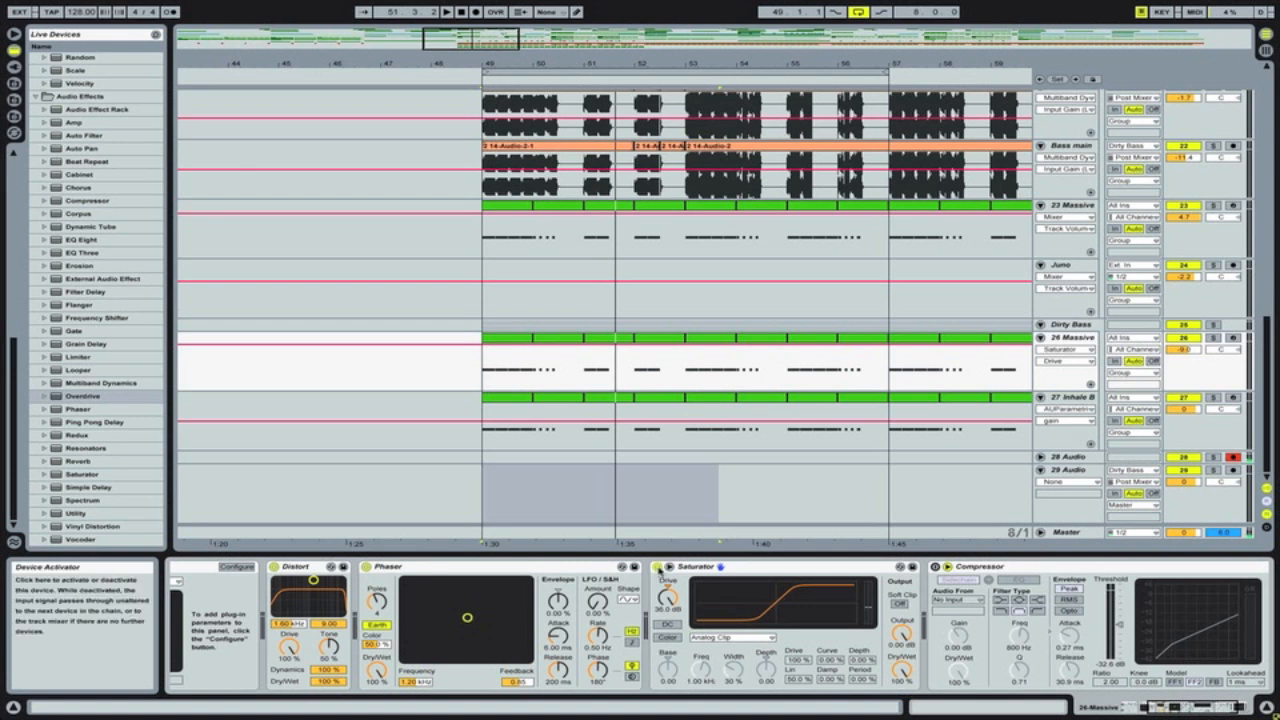
click(658, 568)
click(367, 567)
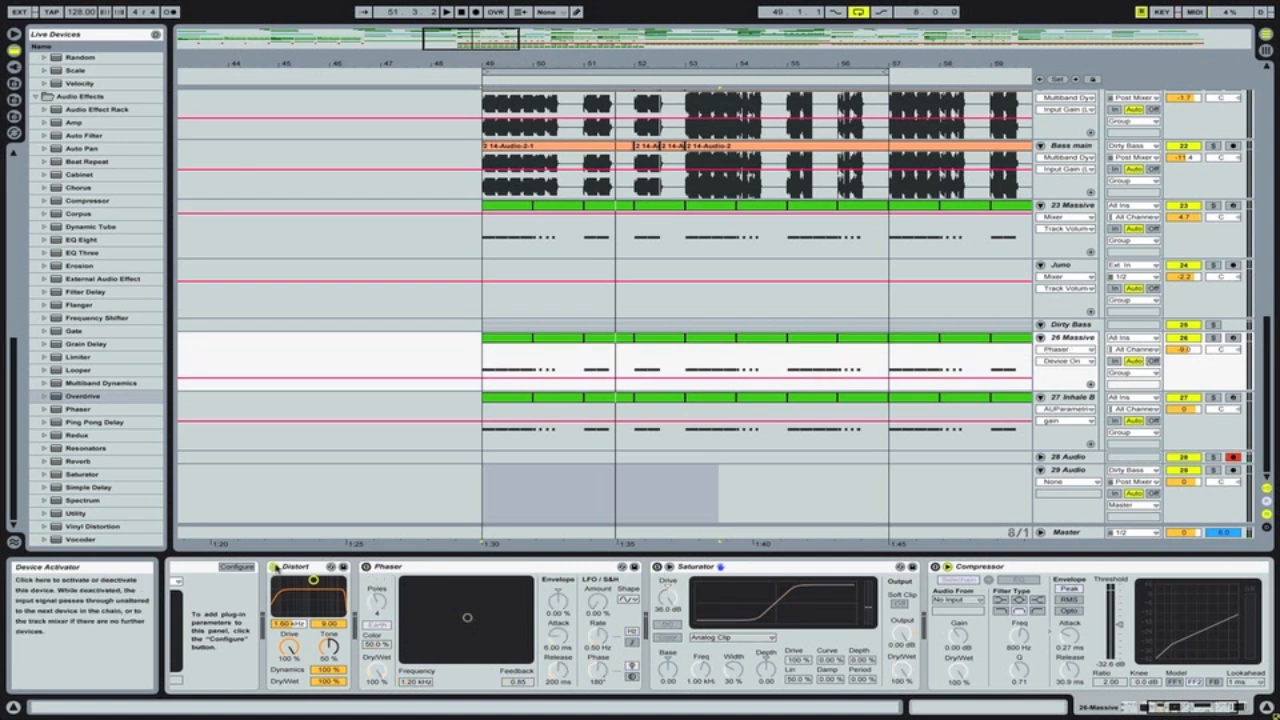
click(275, 568)
scroll(290, 579, left, 5)
click(1213, 340)
key(space)
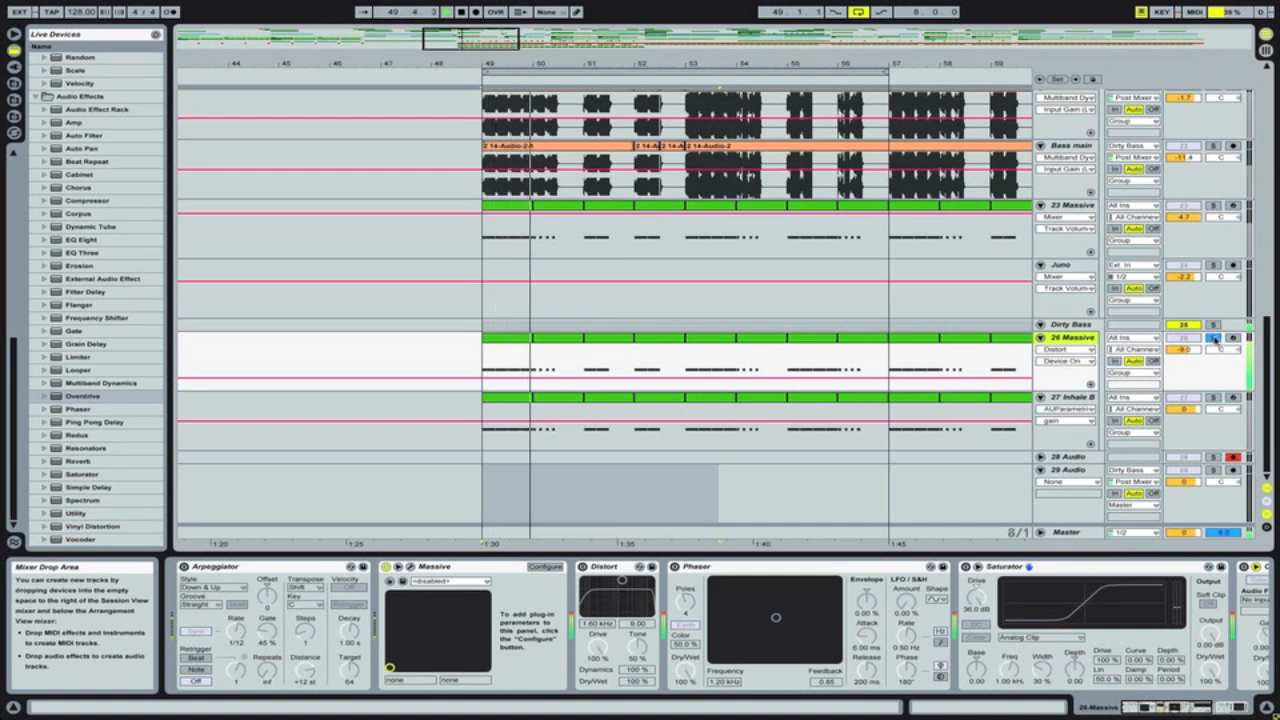
- Reactivate Distort, Phaser and Saturator one by one during playback of 26 Massive, then stop playback and unsolo the track
click(582, 567)
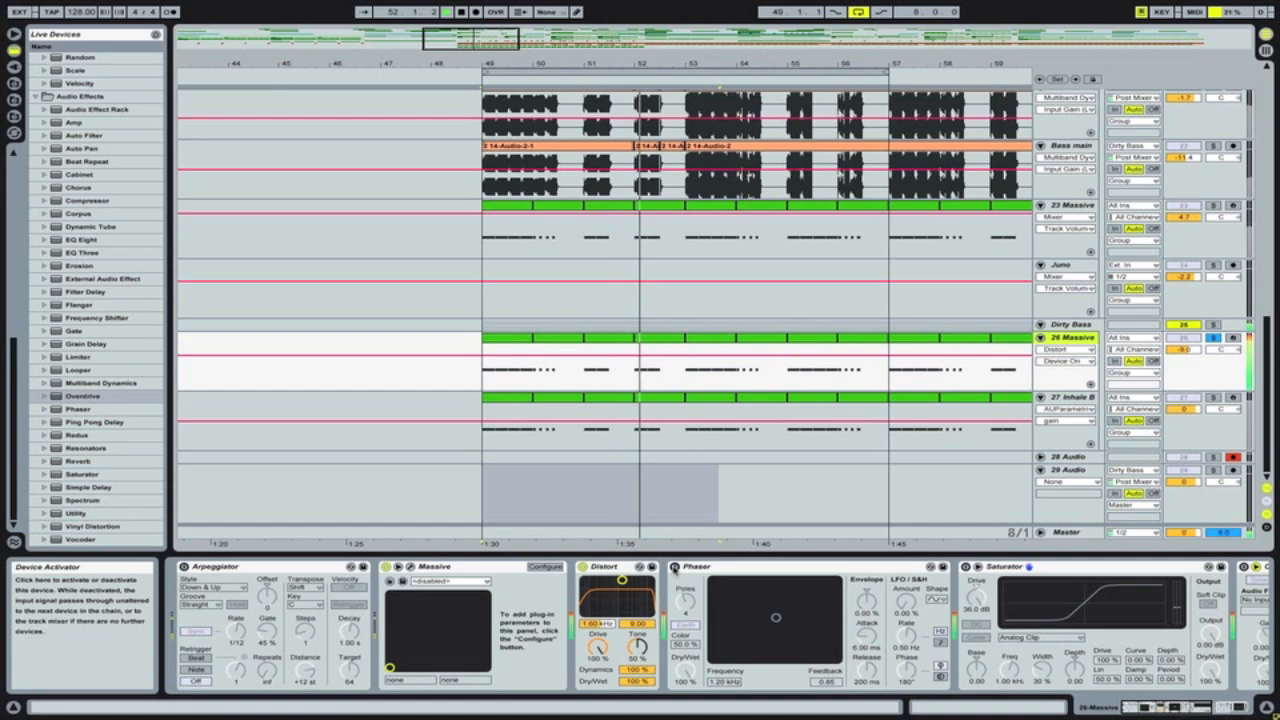
click(674, 567)
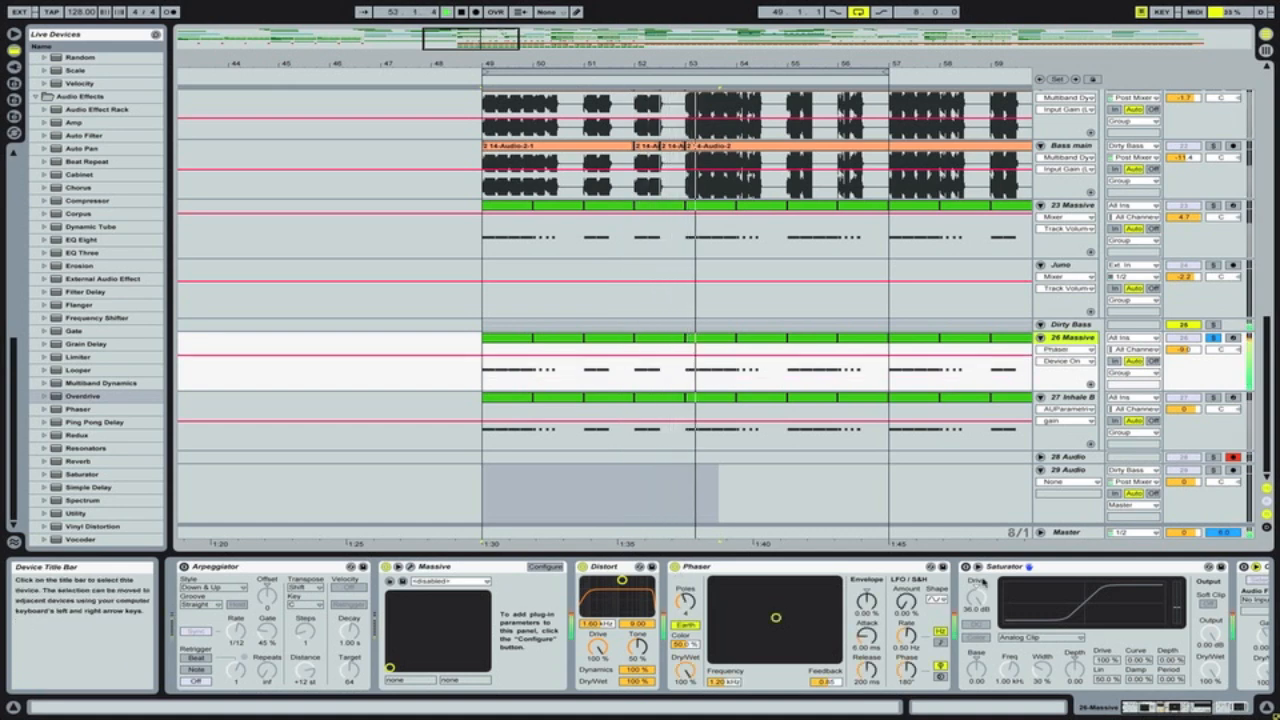
click(966, 567)
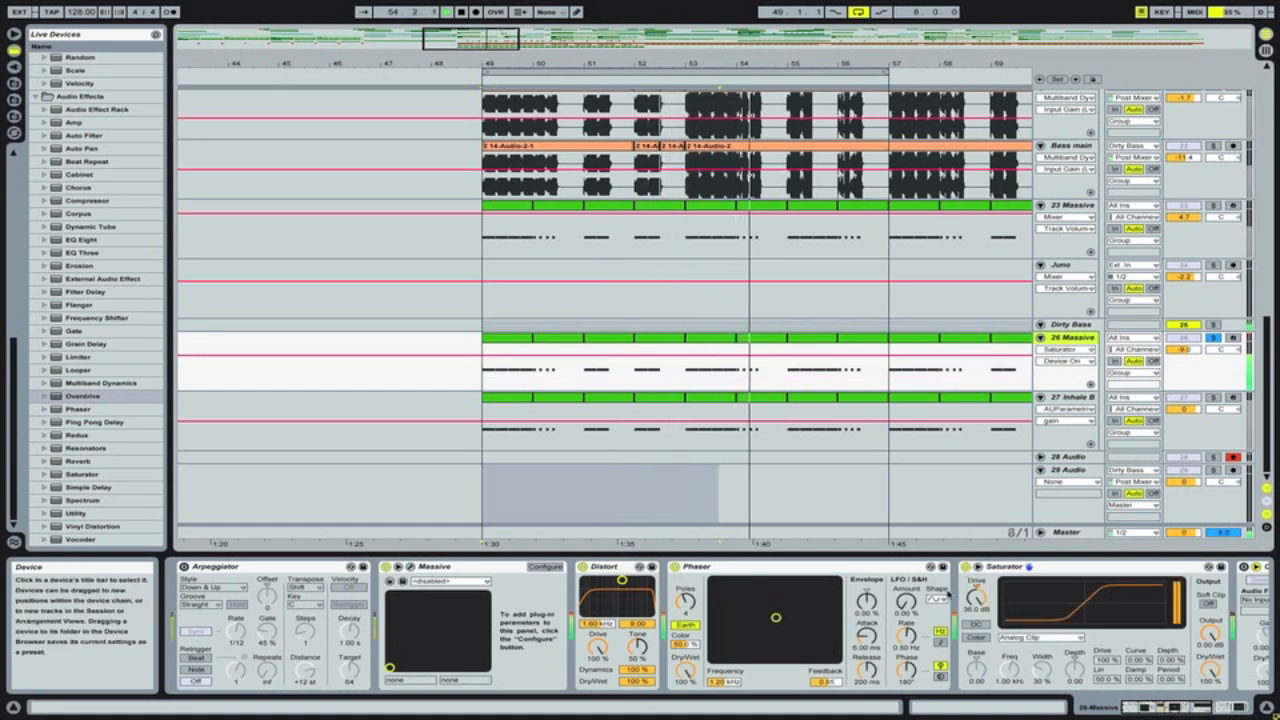
key(space)
click(1213, 340)
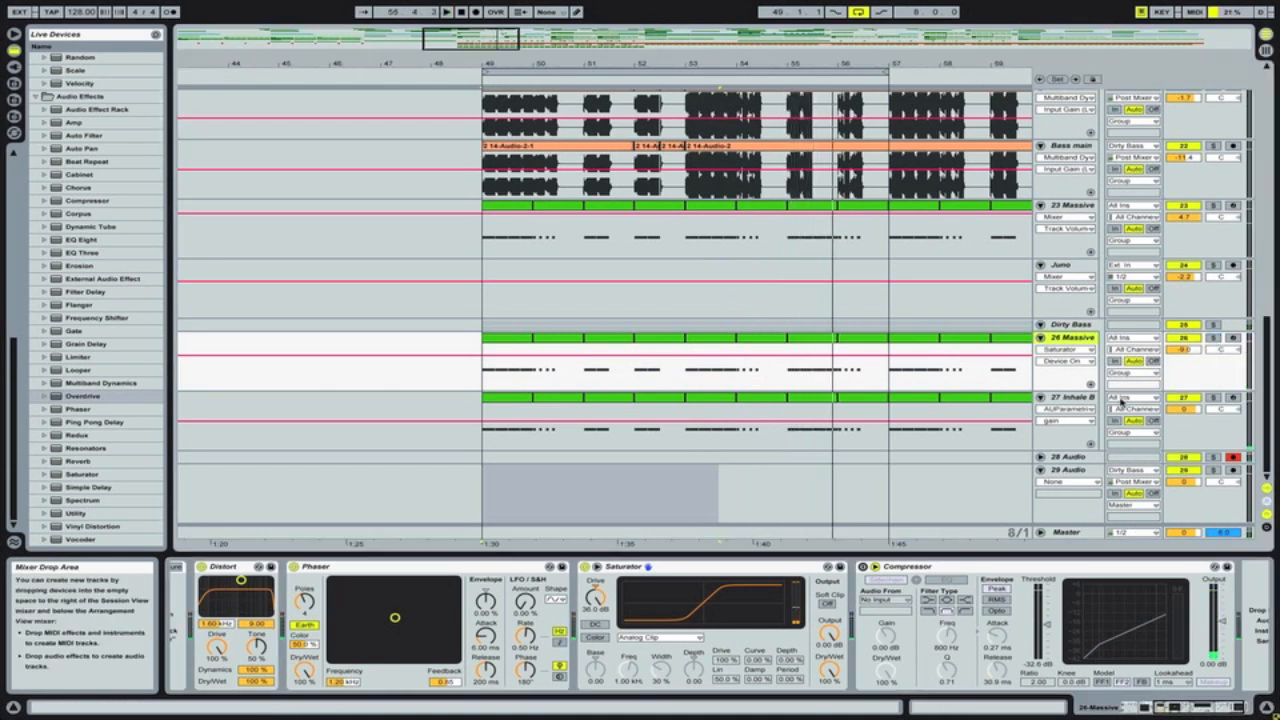
- Select the 27 Inhale Bass track, audition it soloed, and unsolo it
click(1063, 399)
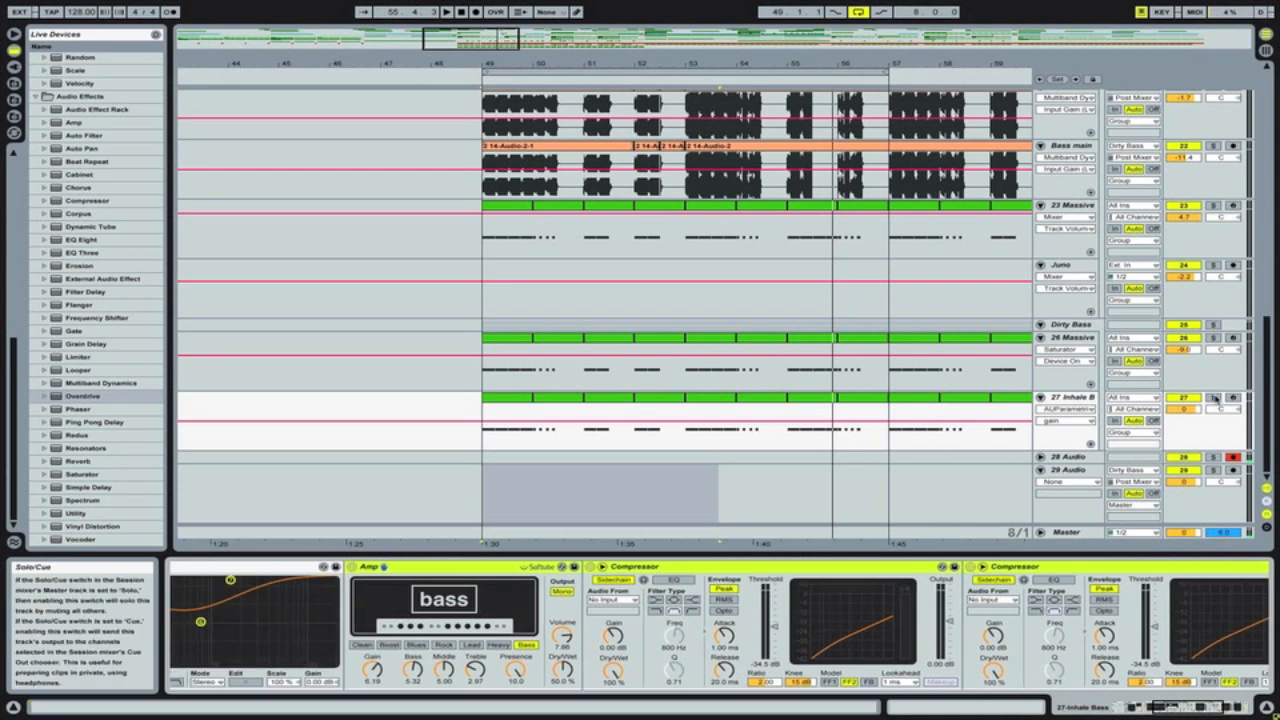
click(1214, 398)
key(space)
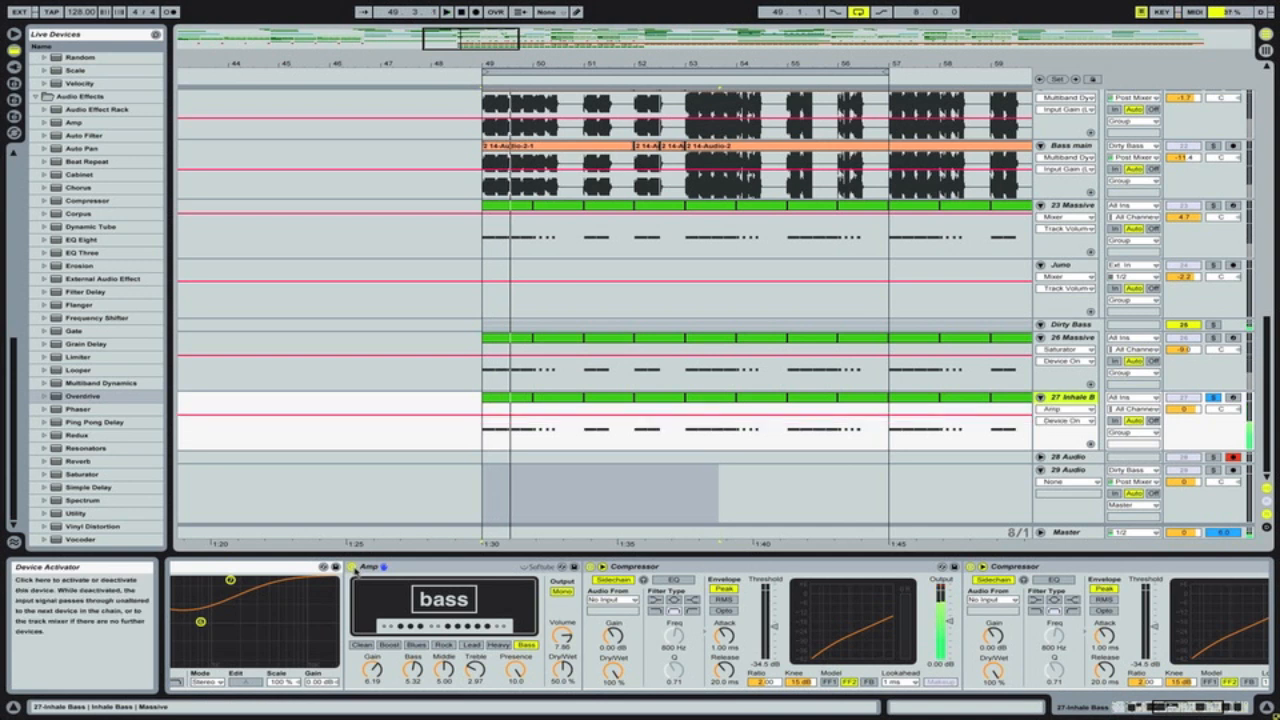
click(1214, 398)
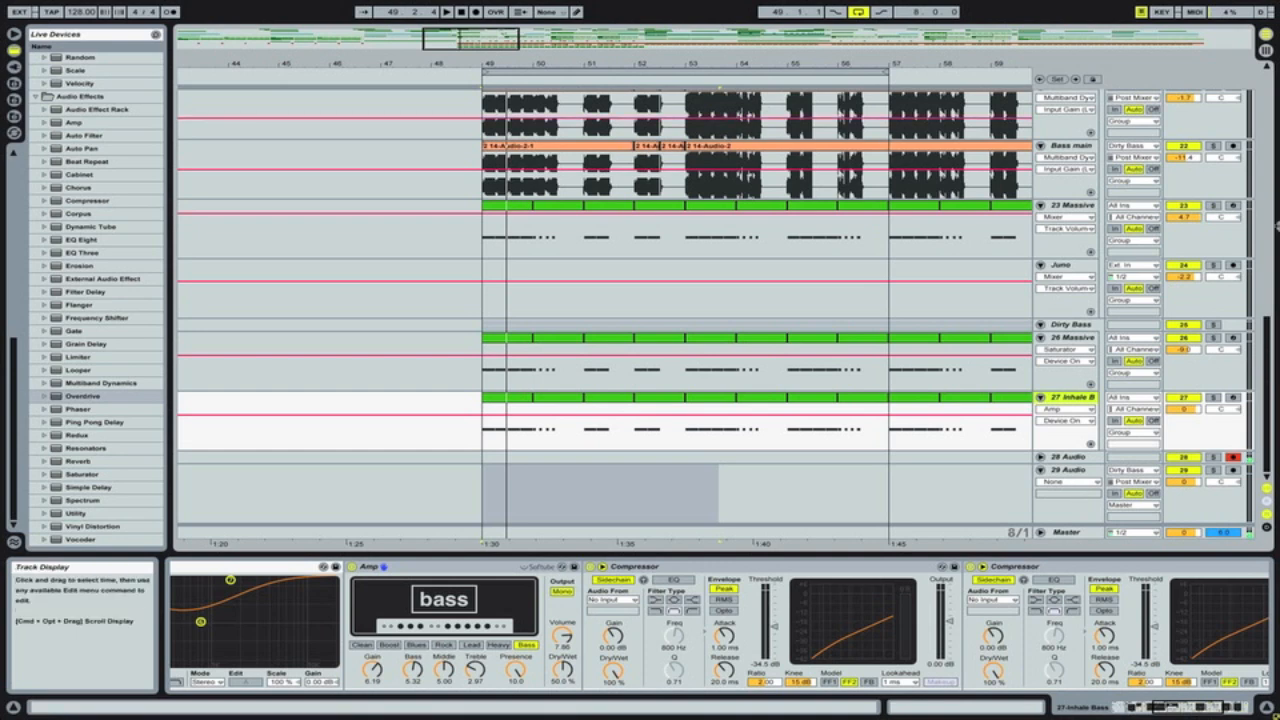
- Select the first clip on the upper Bass main track, and inspect the 29 Audio track's Audio From choices in Session View
drag(1269, 359, 1271, 342)
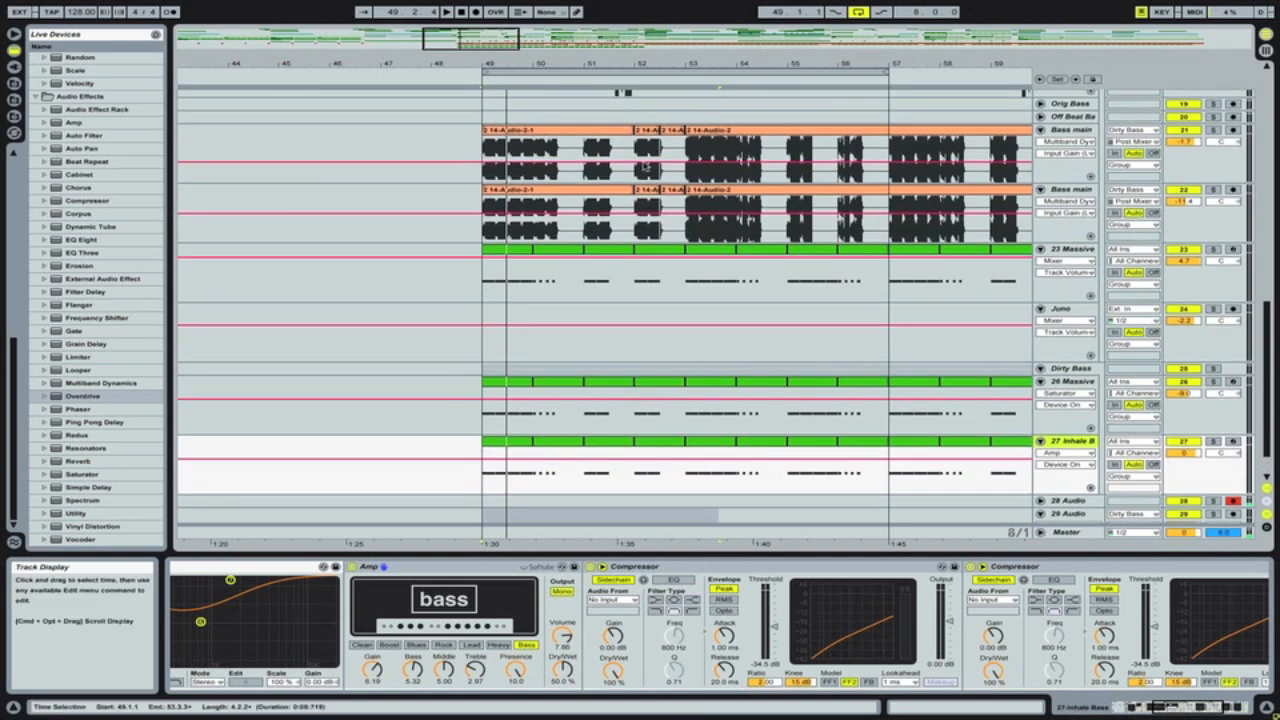
click(540, 143)
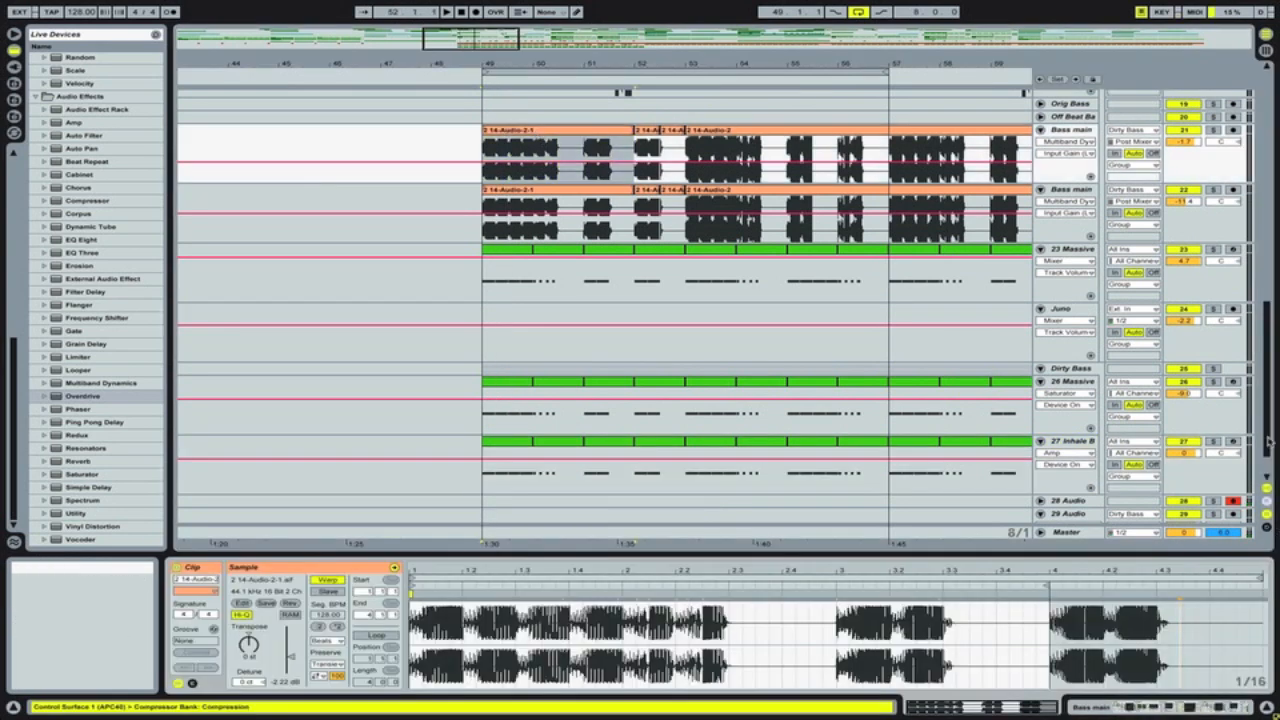
key(Tab)
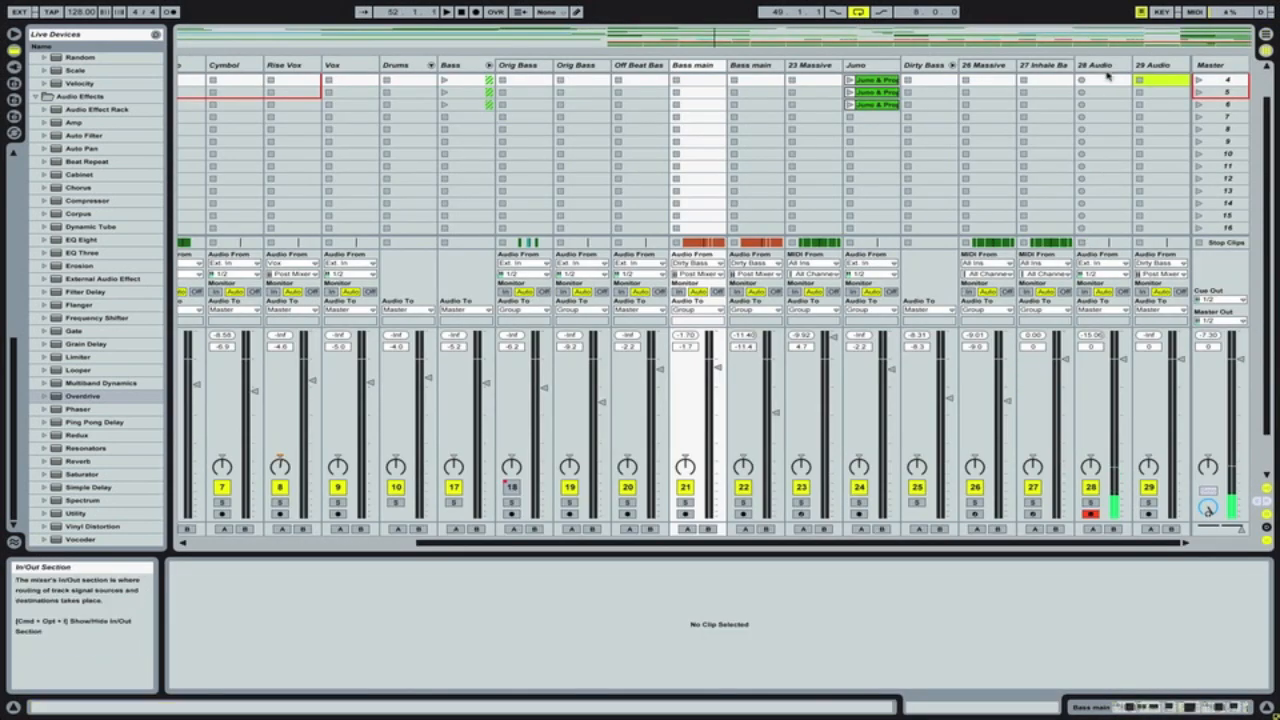
click(1155, 65)
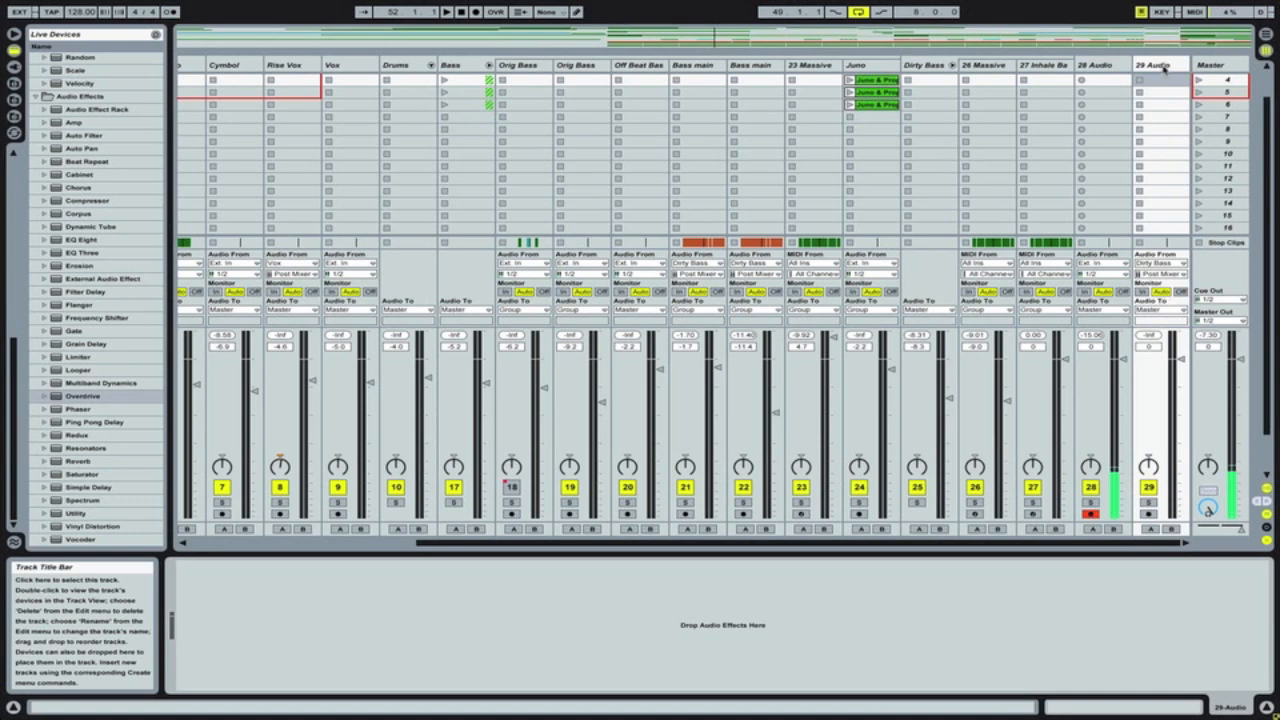
click(1160, 263)
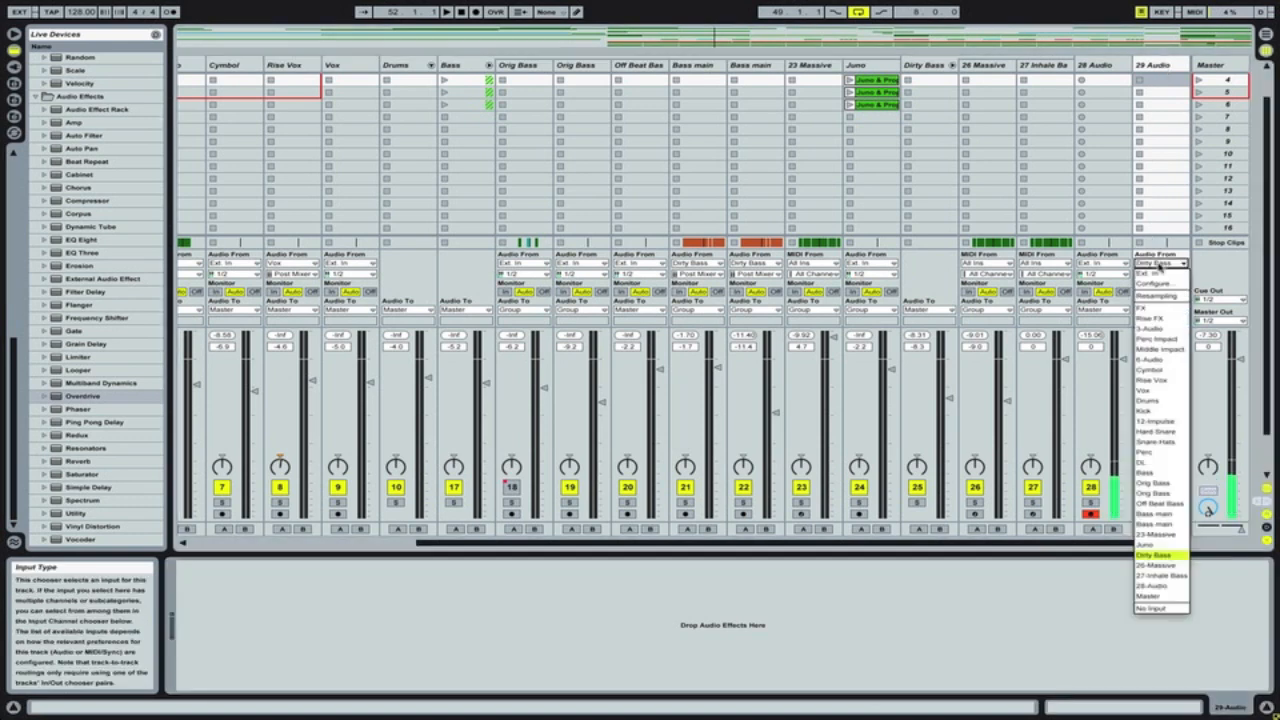
click(1158, 264)
- Review how the Dirty Bass group with its 26 Massive and 27 Inhale Bass tracks relates to the 29 Audio track
click(940, 72)
click(997, 68)
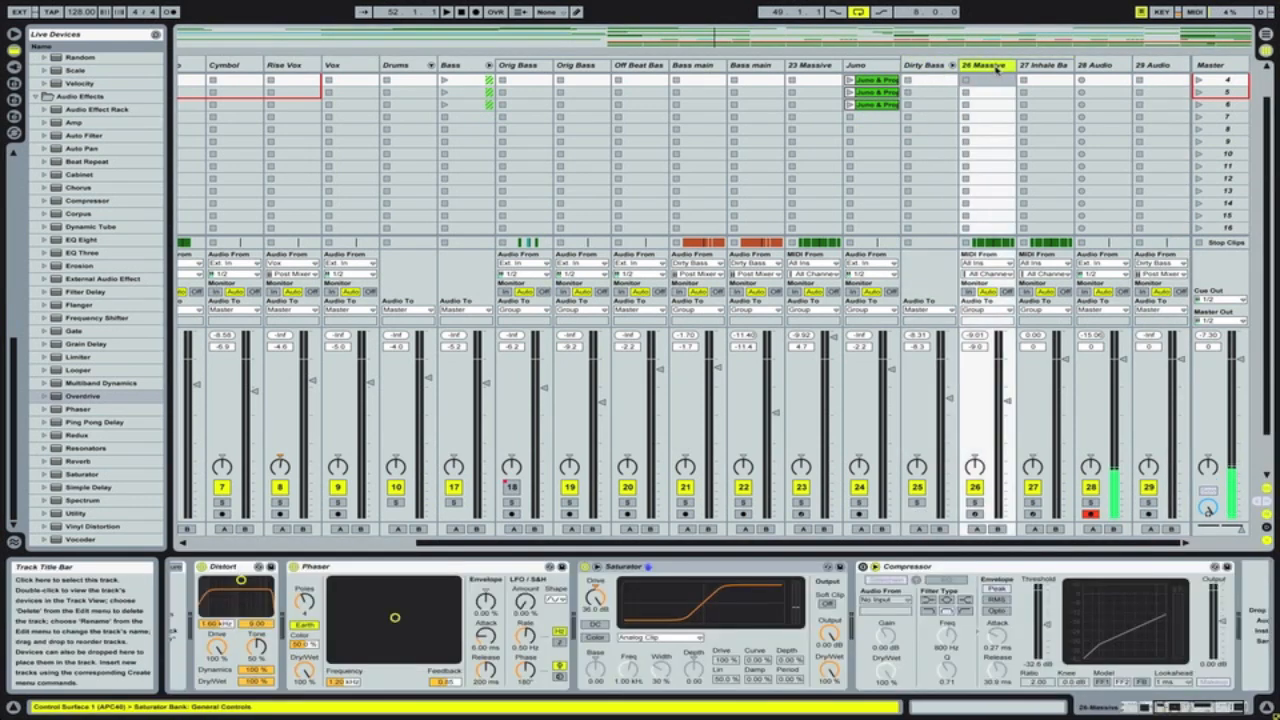
click(1036, 68)
click(990, 68)
click(1034, 68)
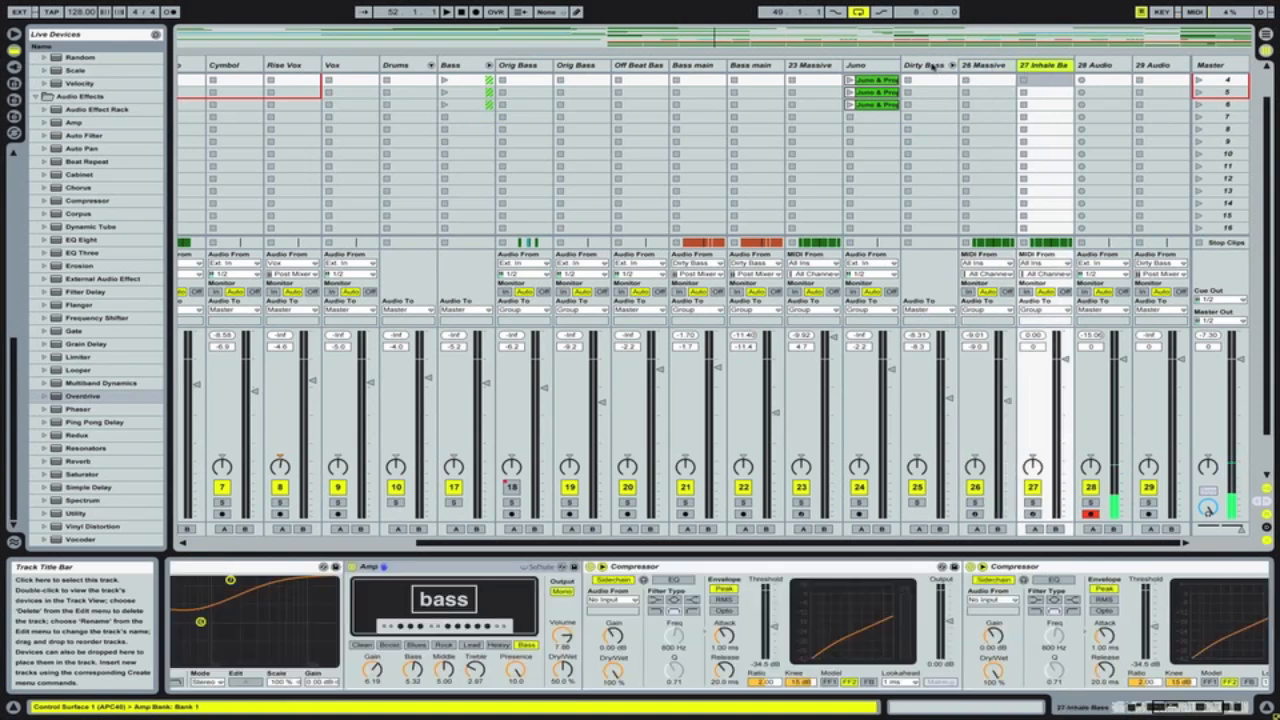
click(930, 65)
click(1161, 68)
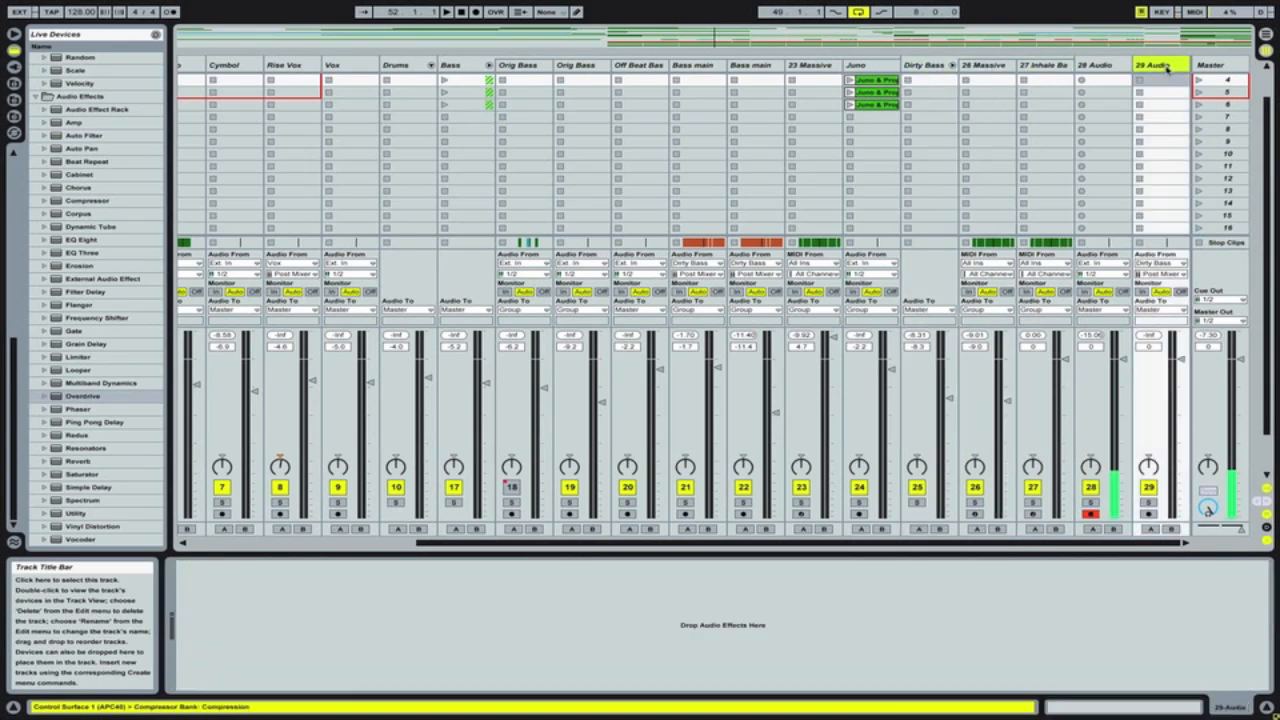
click(938, 67)
- Set the 29 Audio track's Audio From input to Dirty Bass and select the Dirty Bass group
click(1150, 80)
click(1163, 263)
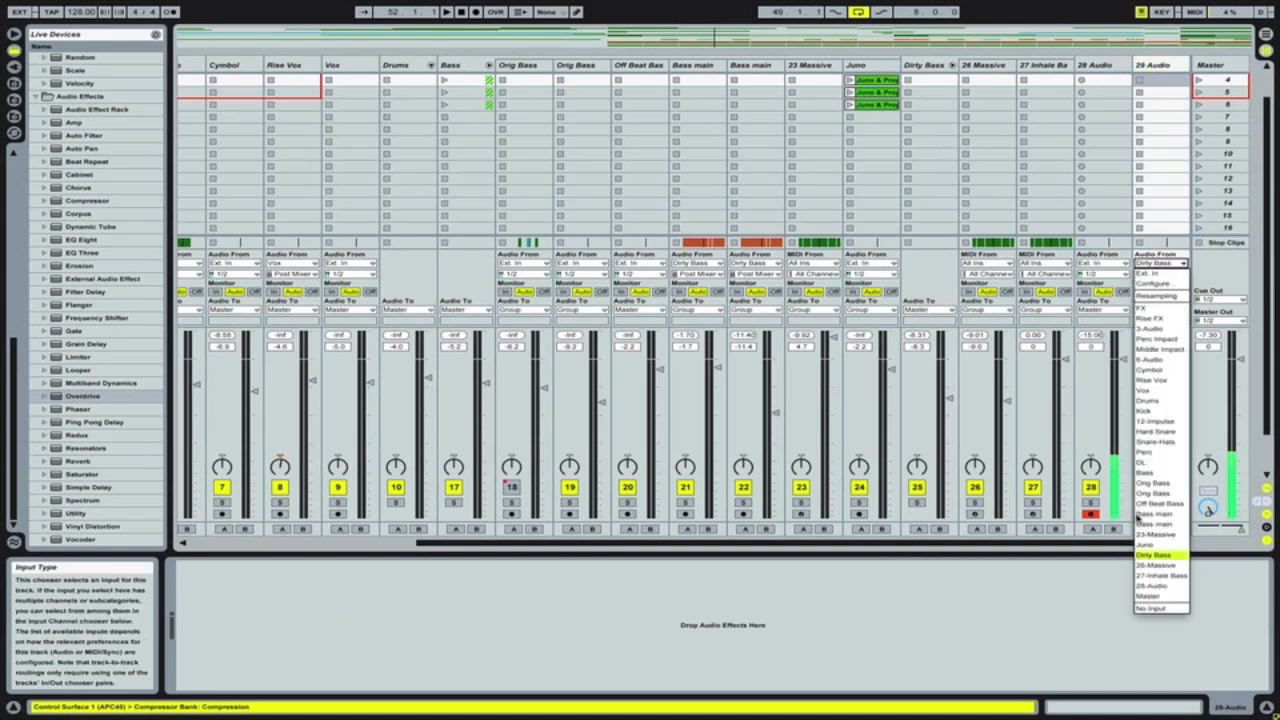
click(1158, 558)
click(948, 83)
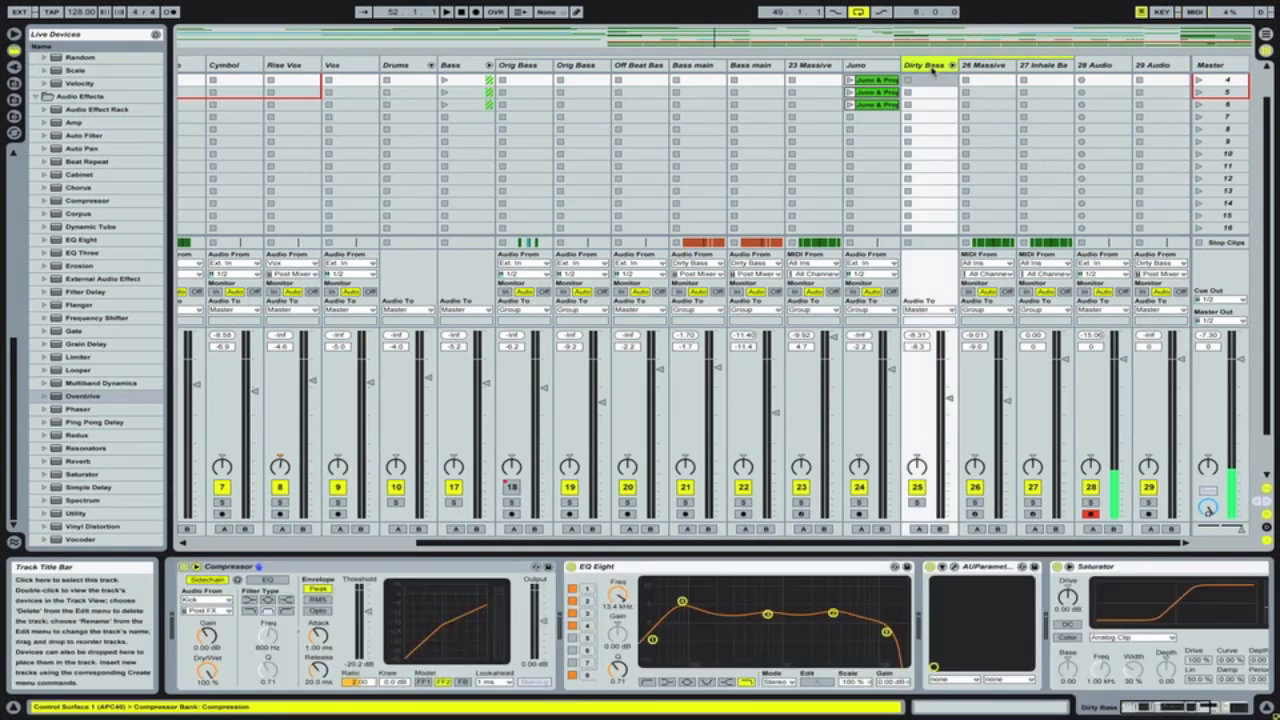
- In Arrangement View, record the Dirty Bass output onto the 29 Audio track from bar 49 to 57, and arm 28 Audio instead
key(Tab)
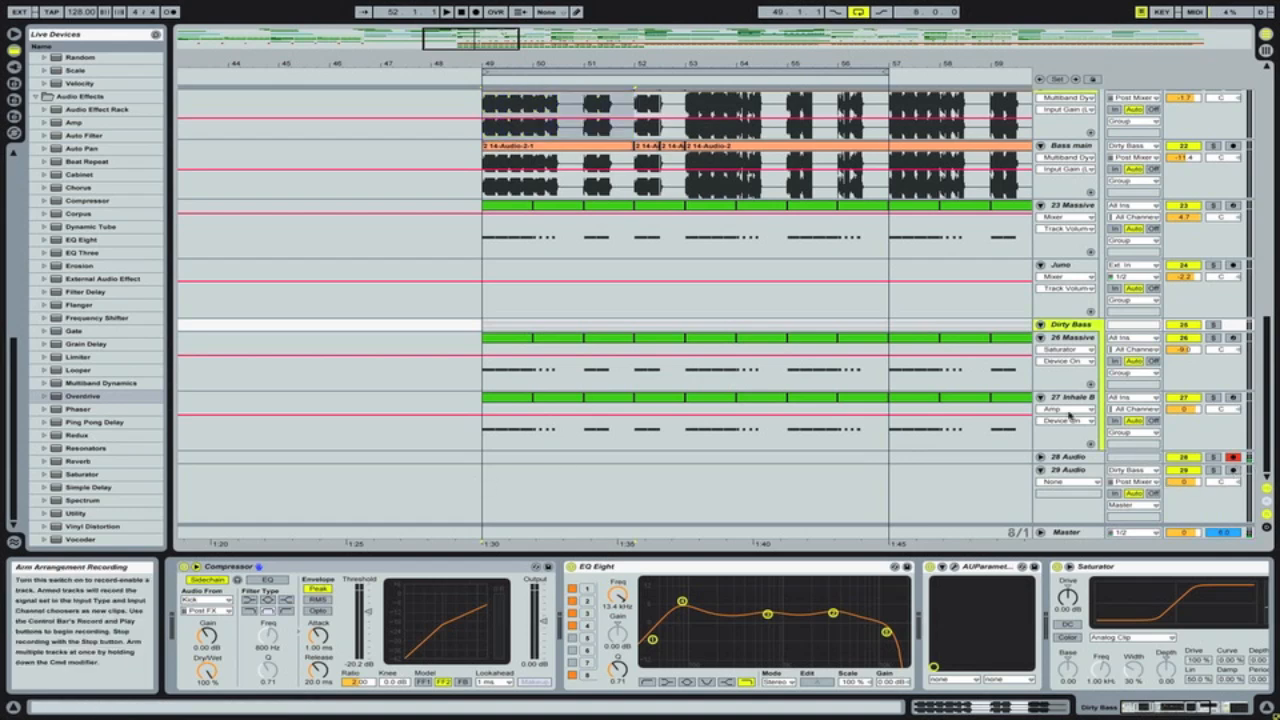
click(551, 477)
click(476, 11)
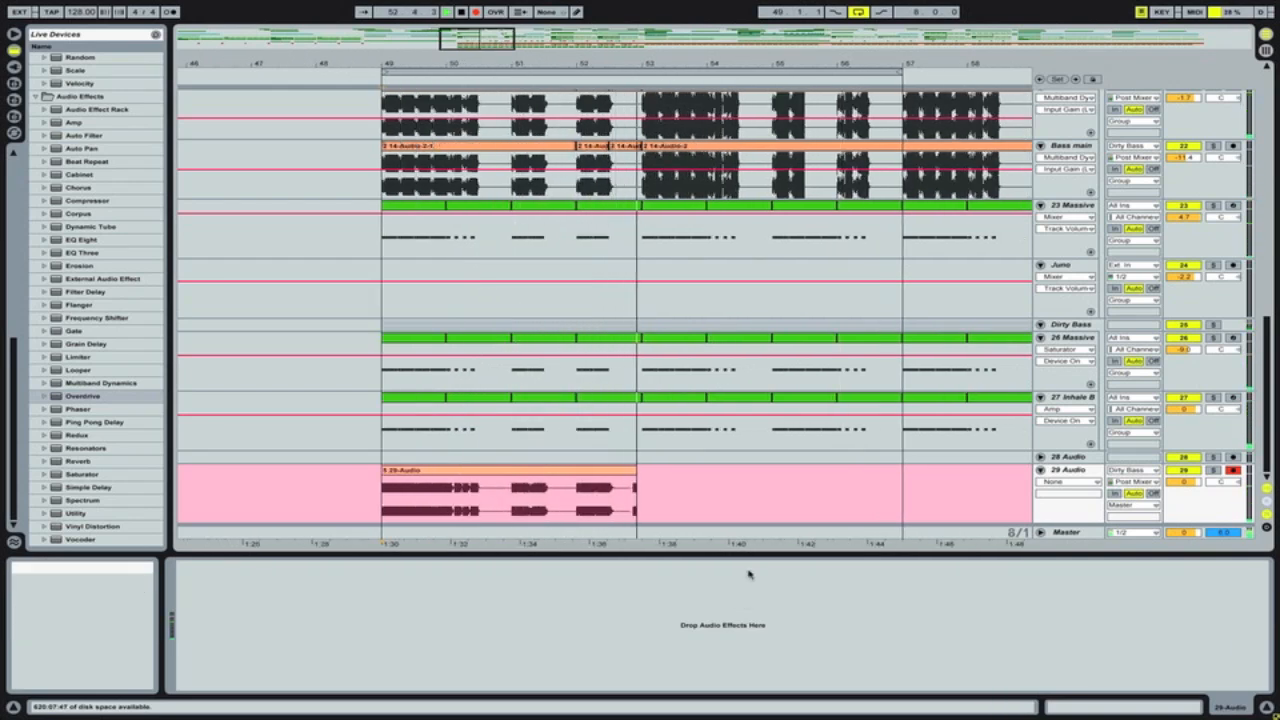
drag(748, 554, 748, 694)
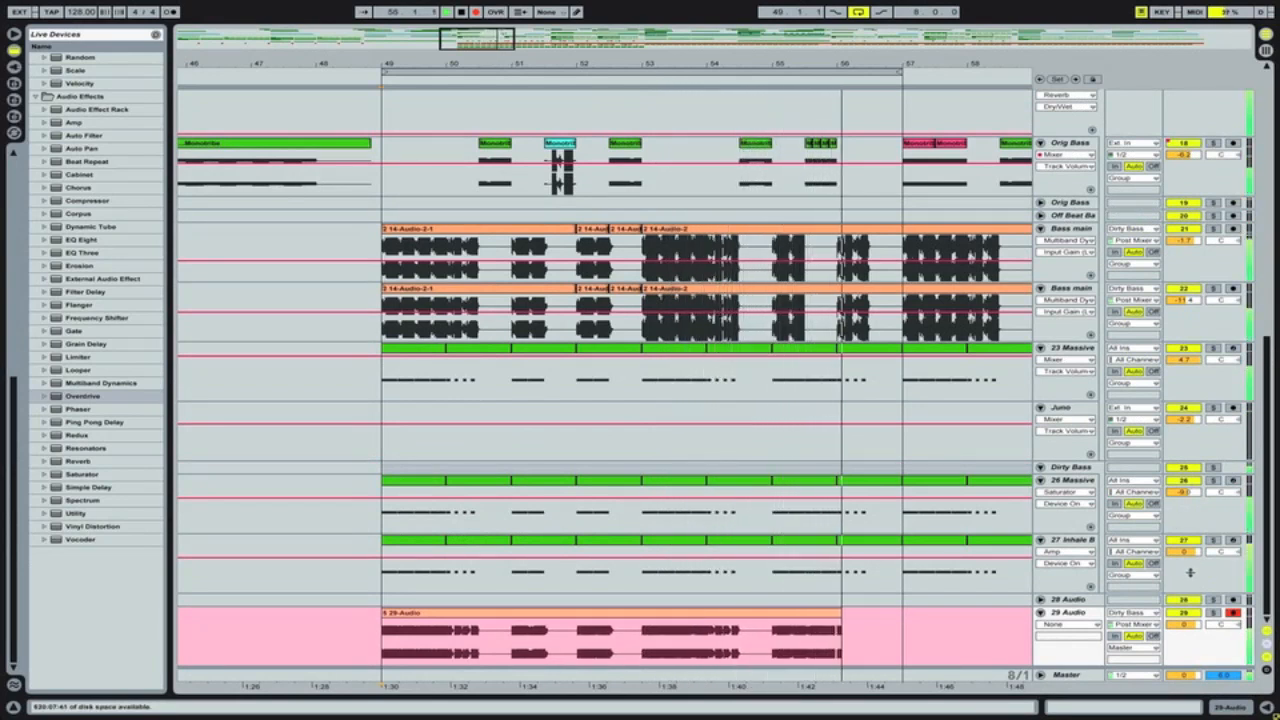
key(space)
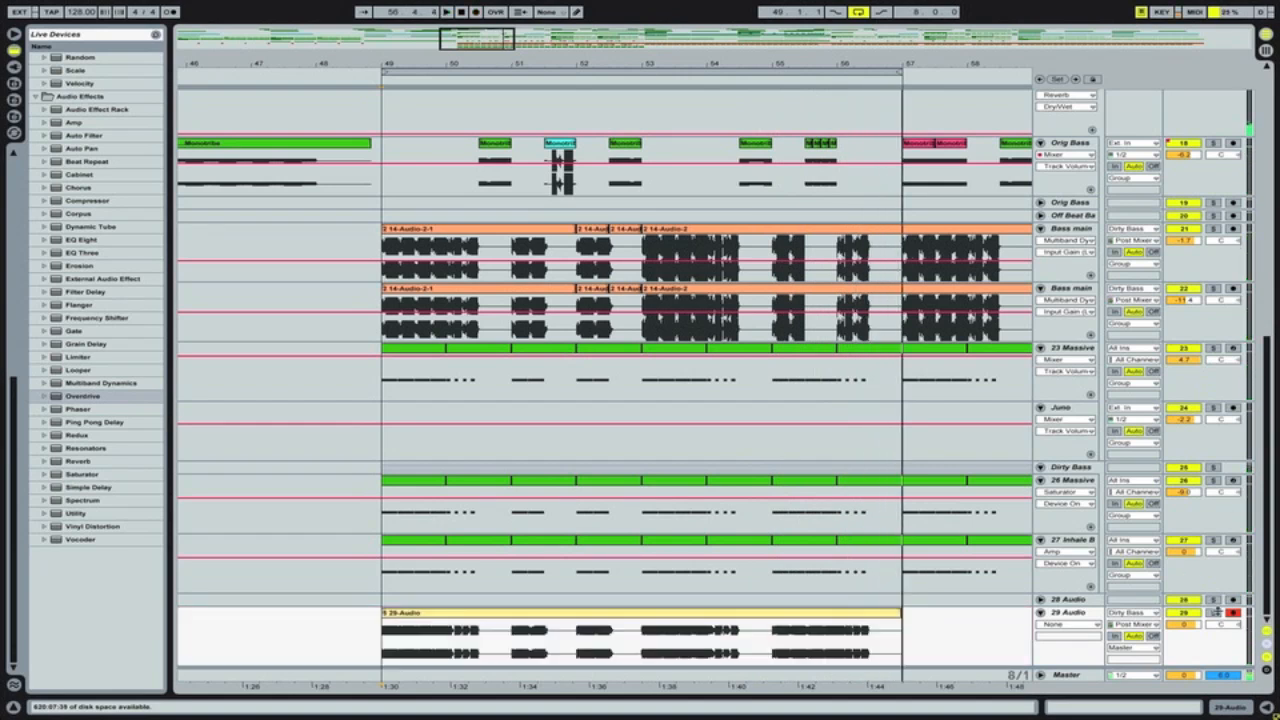
click(1233, 600)
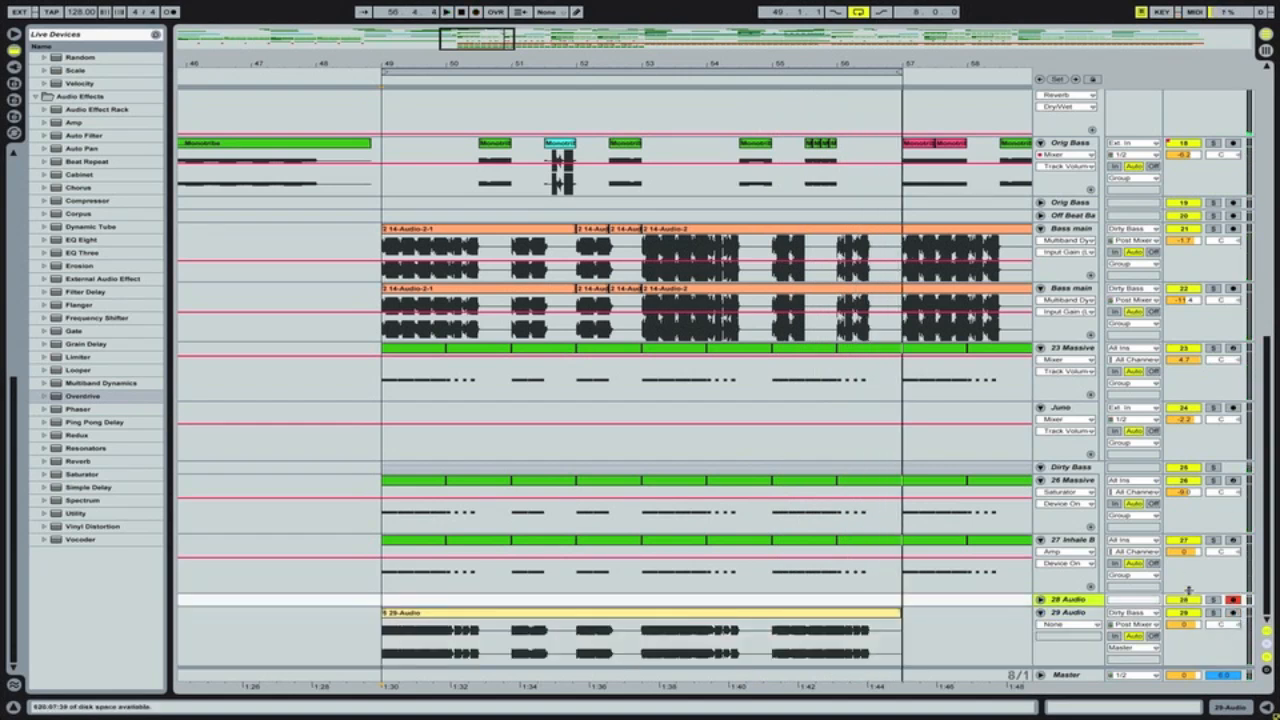
- Open the recorded clip on the 29 Audio track and audition it soloed
double_click(790, 612)
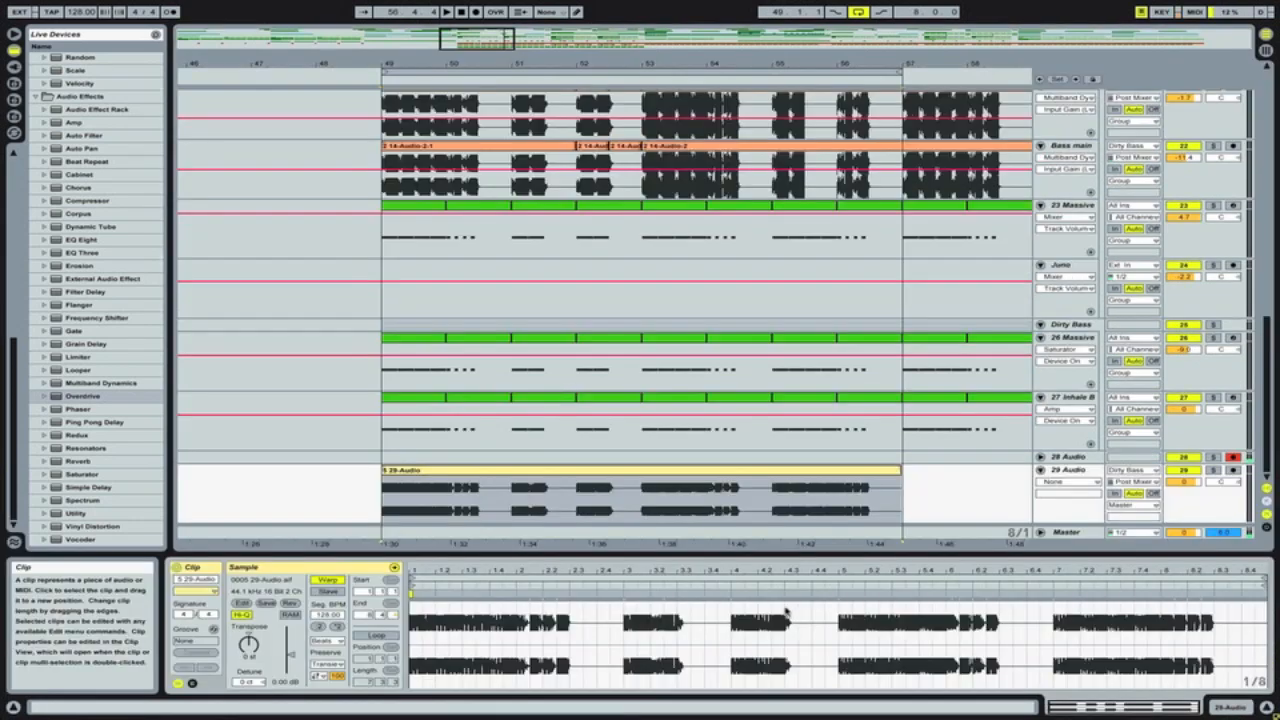
click(1212, 470)
key(space)
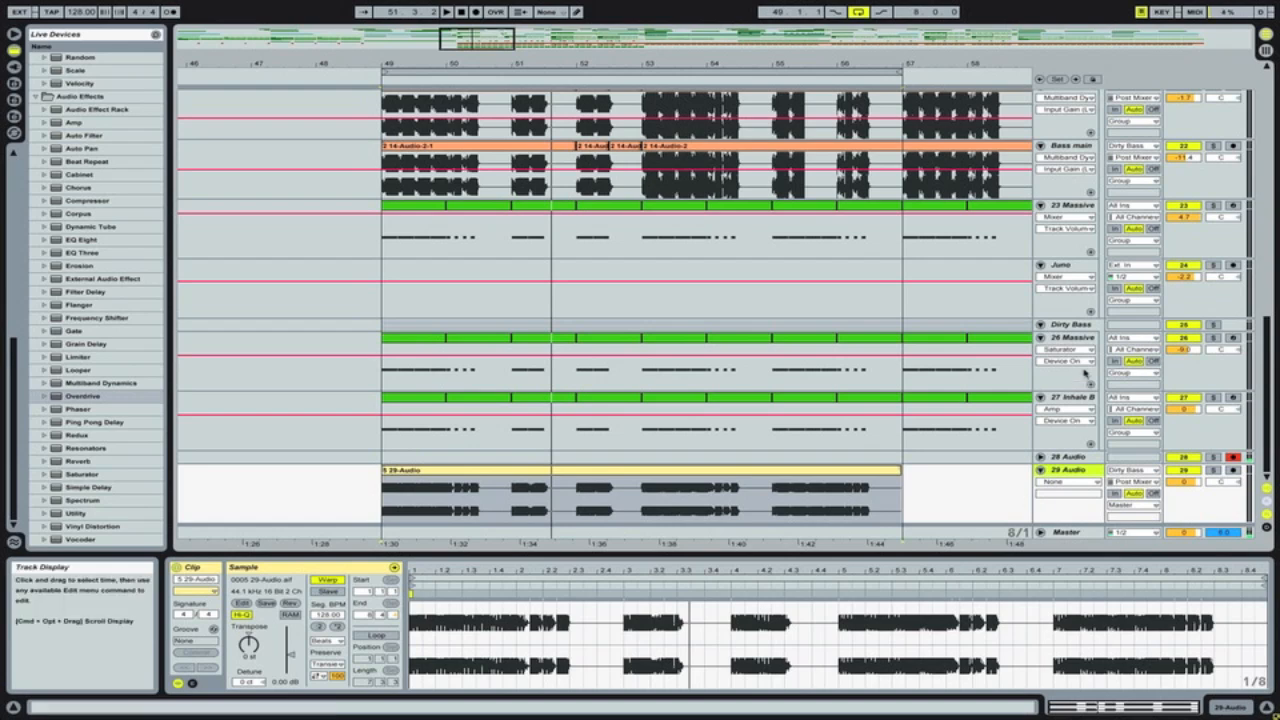
- Select the Dirty Bass group and its 26 Massive and 27 Inhale Bass tracks in turn as the recording's sources
click(1062, 327)
click(1067, 342)
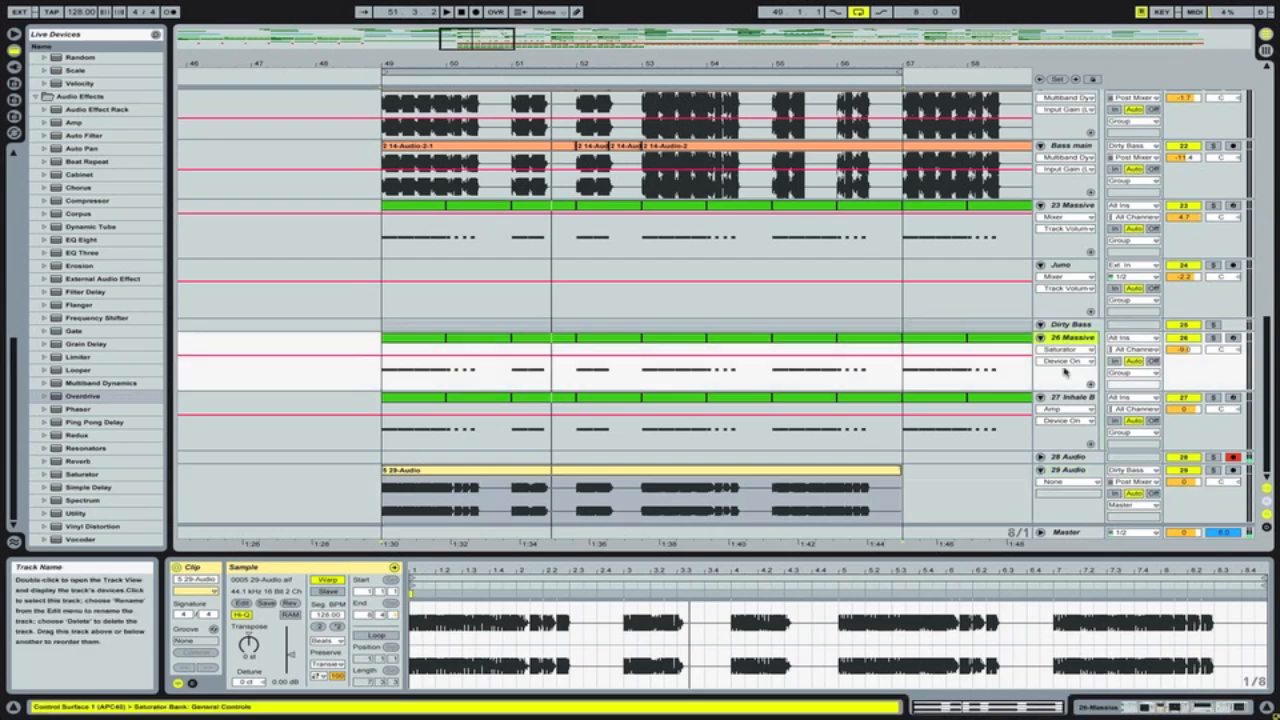
click(1063, 400)
- Select the two Bass main tracks in turn and show the effect chain of the upper one, track 21
drag(1265, 405, 1256, 345)
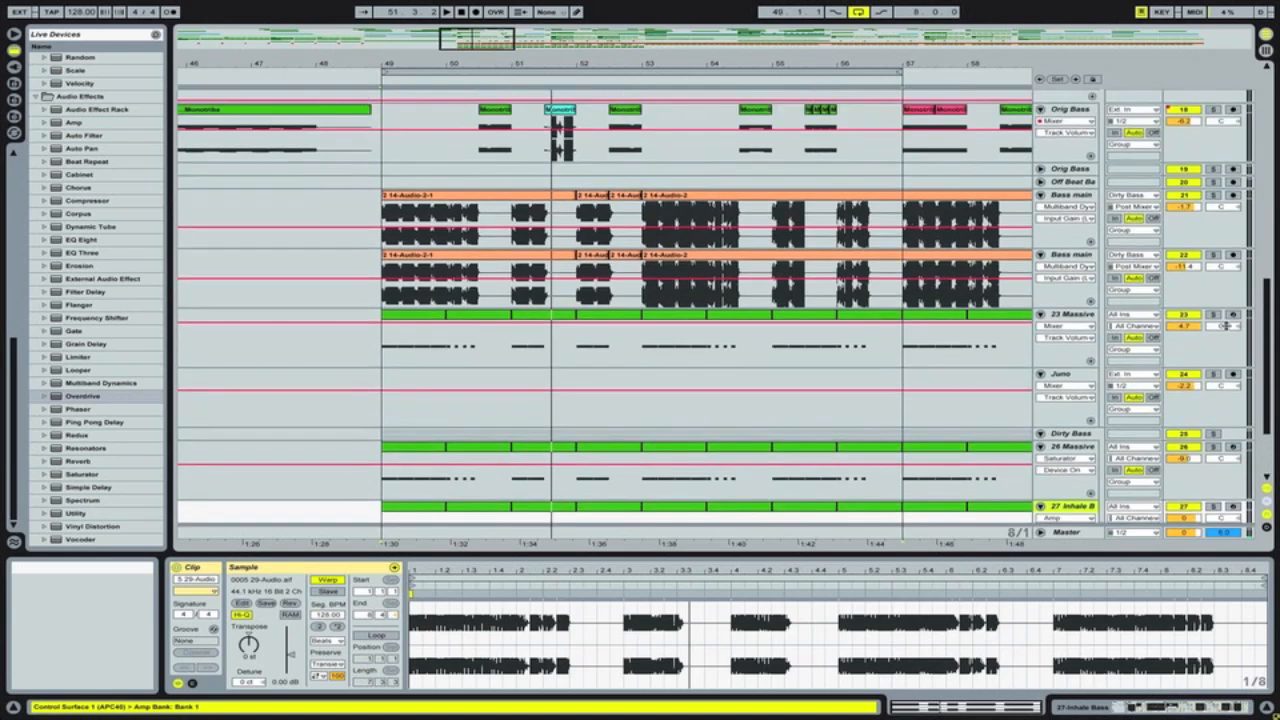
click(1070, 196)
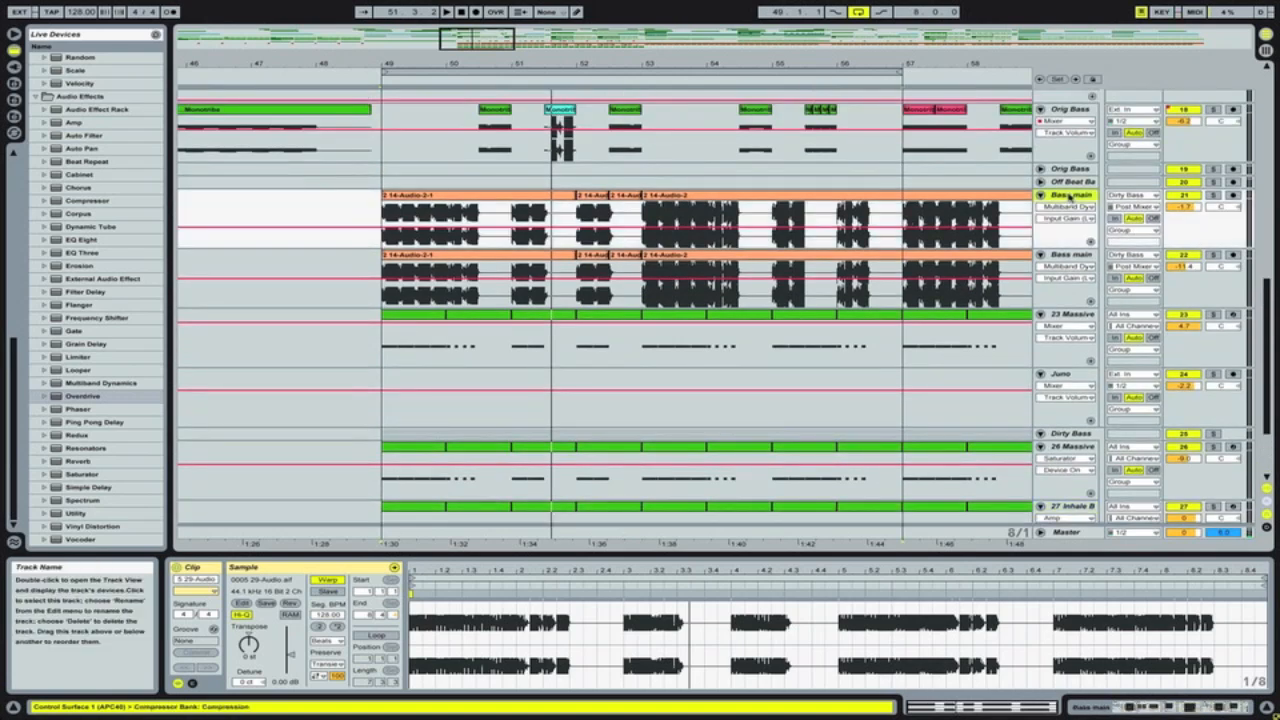
click(1062, 256)
double_click(1068, 196)
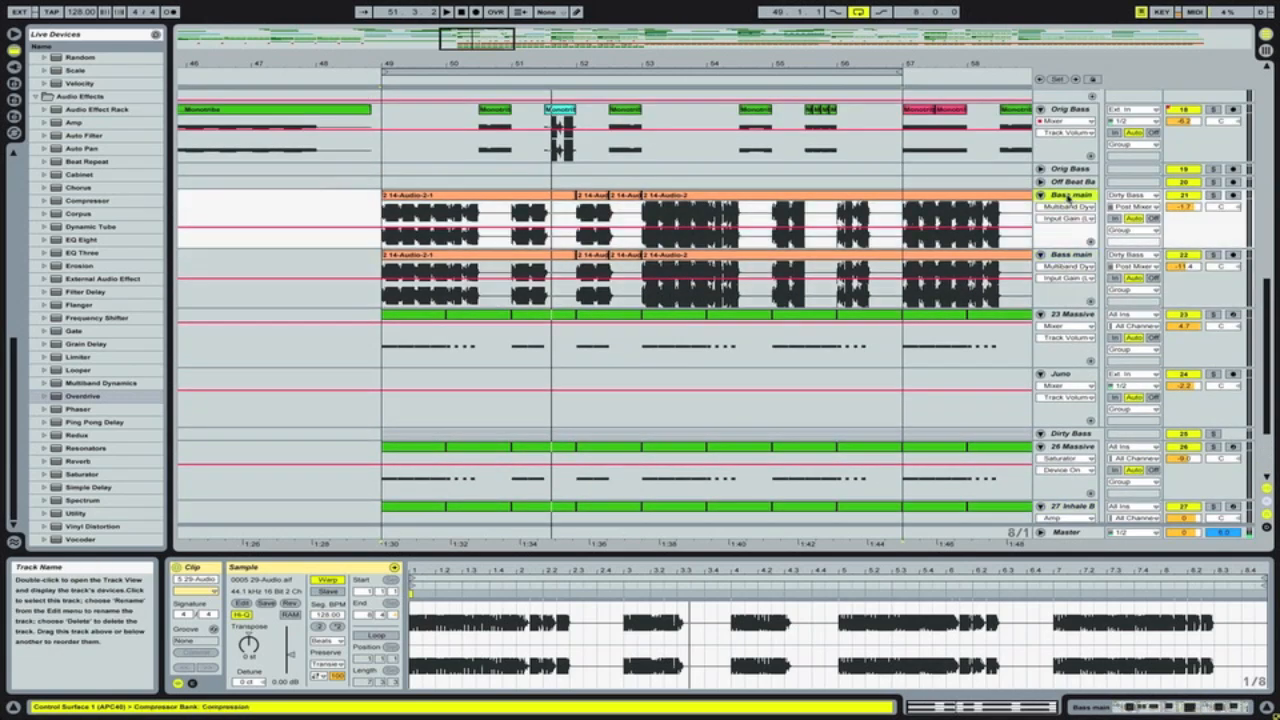
scroll(613, 599, left, 10)
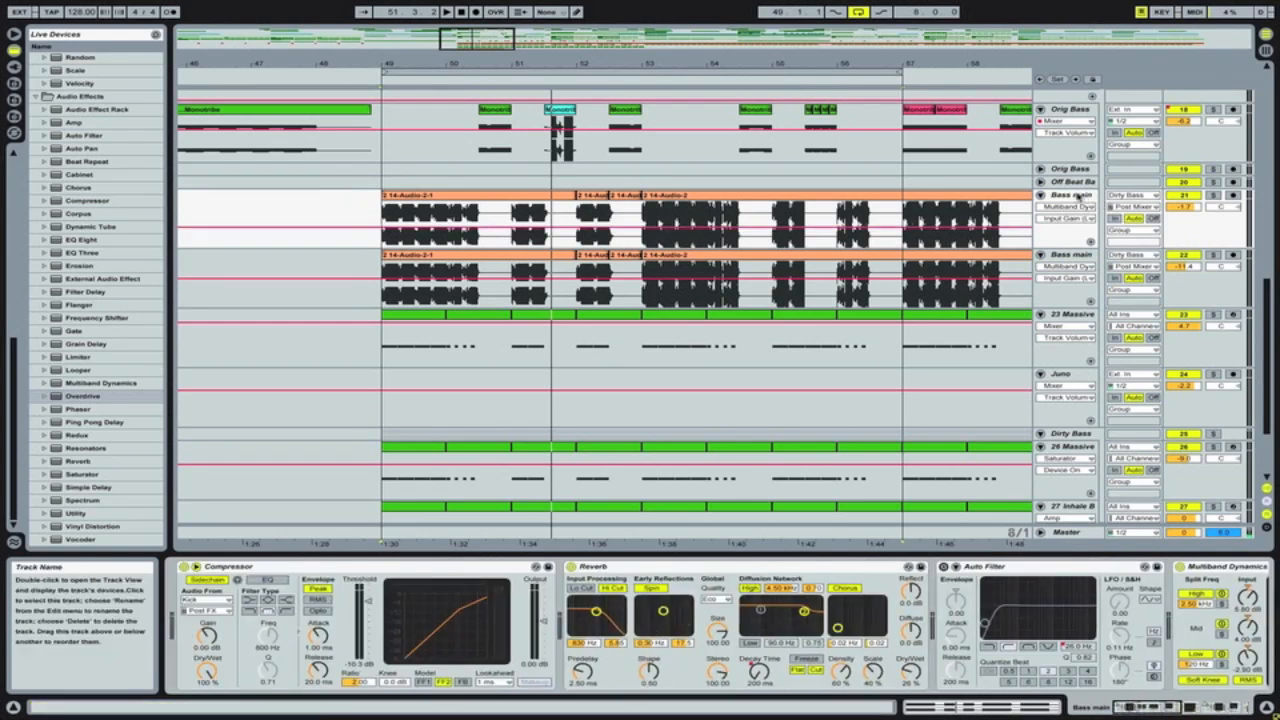
- Examine the Reverb and Multiband Dynamics on the upper Bass main track, including the low band's input gain
click(1080, 197)
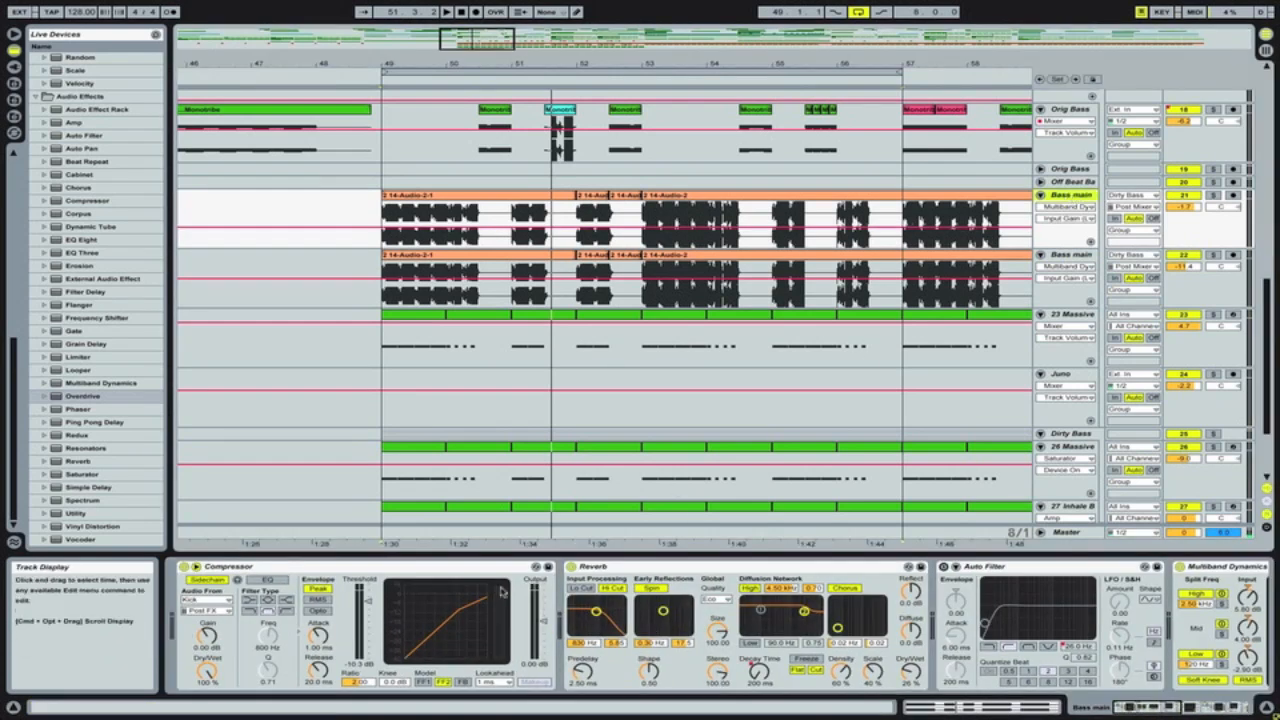
click(668, 567)
scroll(900, 620, right, 8)
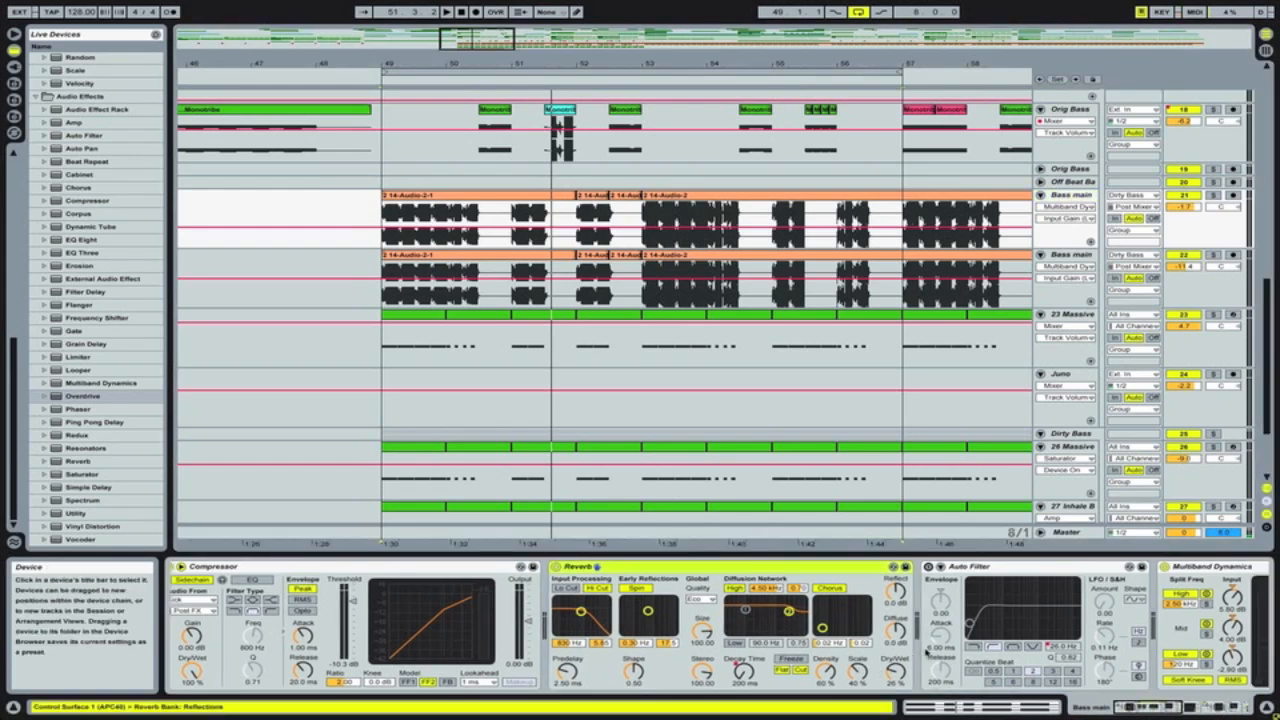
click(870, 572)
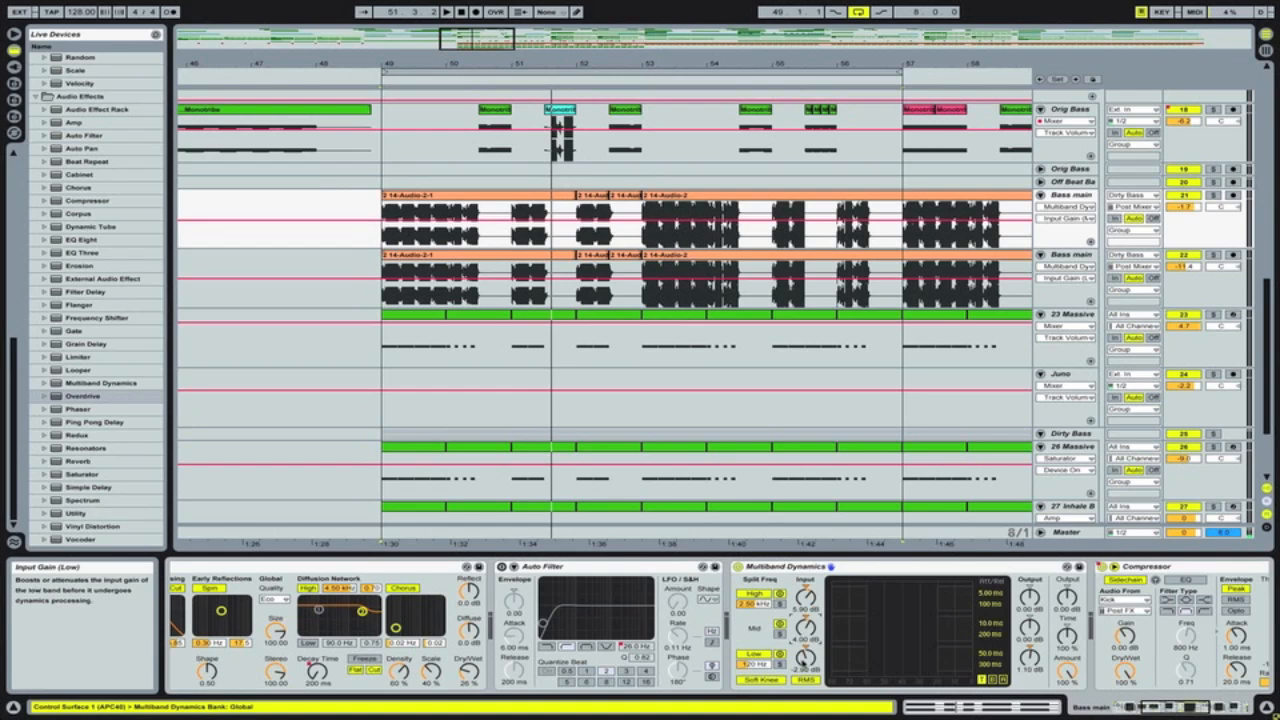
- Examine the last effects on the upper Bass main track through to the Limiter, and select the lower Bass main track
scroll(1000, 620, right, 10)
click(1143, 567)
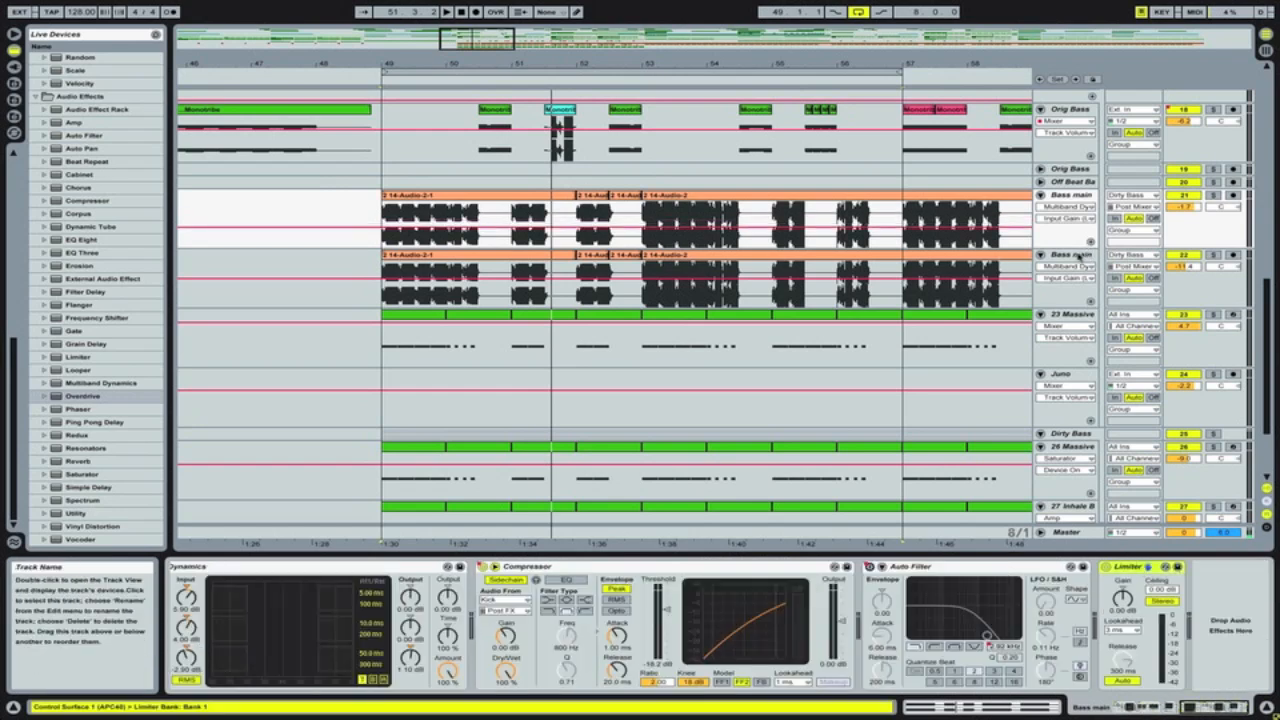
click(1081, 258)
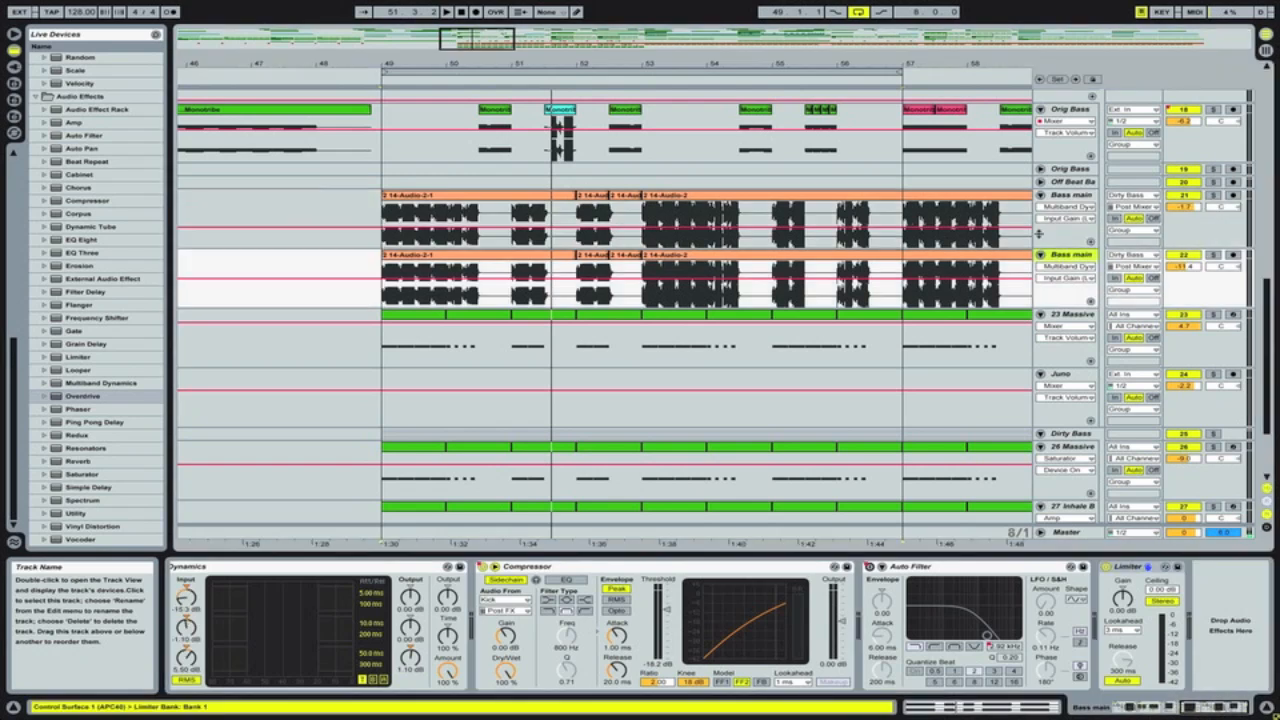
- Select the 27 Inhale Bass track to view its effect chain with the Amp and Compressors
drag(1267, 355, 1267, 382)
click(1066, 400)
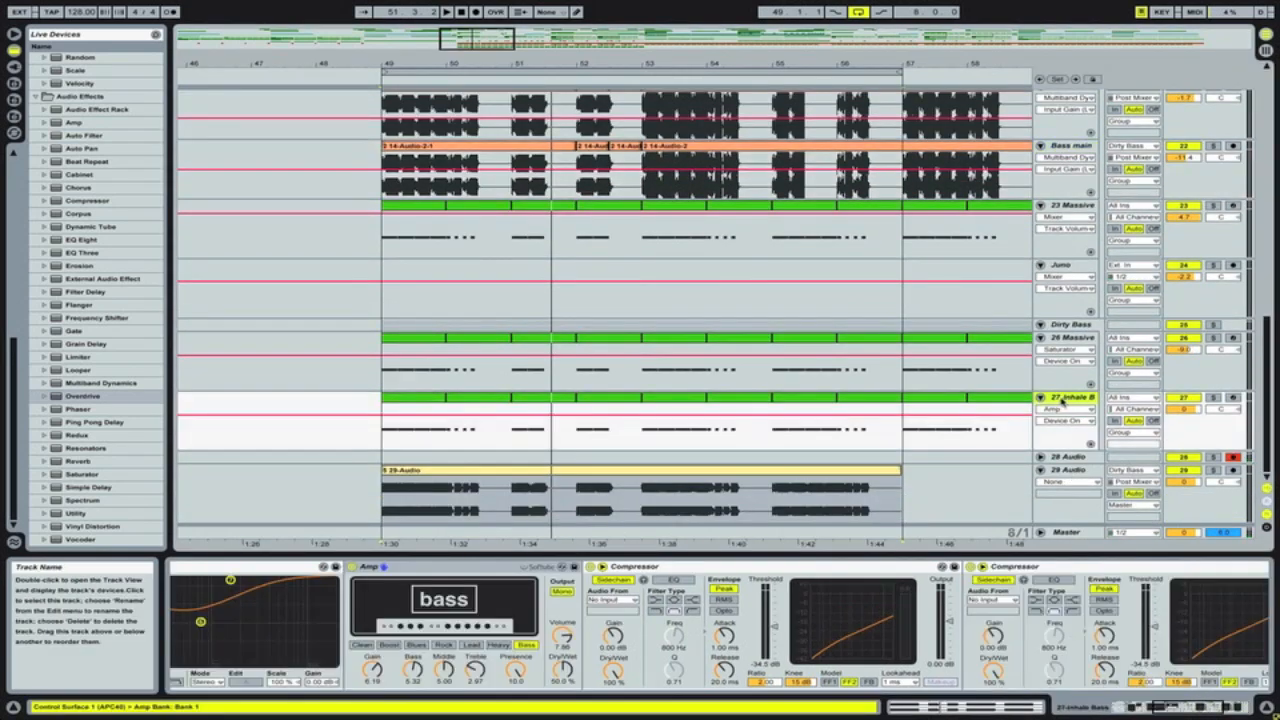
scroll(1074, 280, up, 5)
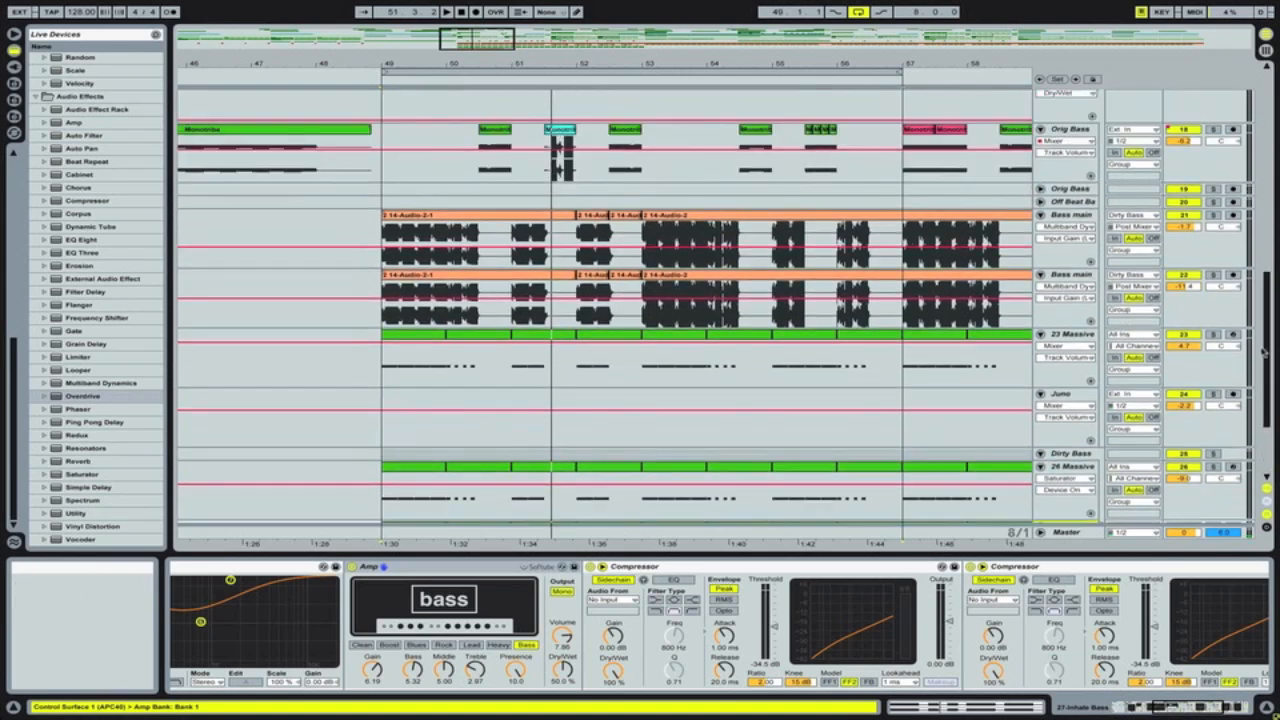
- Examine the lower Bass main track's effect chain from the Compressor through the Multiband Dynamics, including its mid input gain, to the Limiter
click(1074, 278)
scroll(906, 612, left, 9)
scroll(931, 614, right, 1)
scroll(931, 614, left, 1)
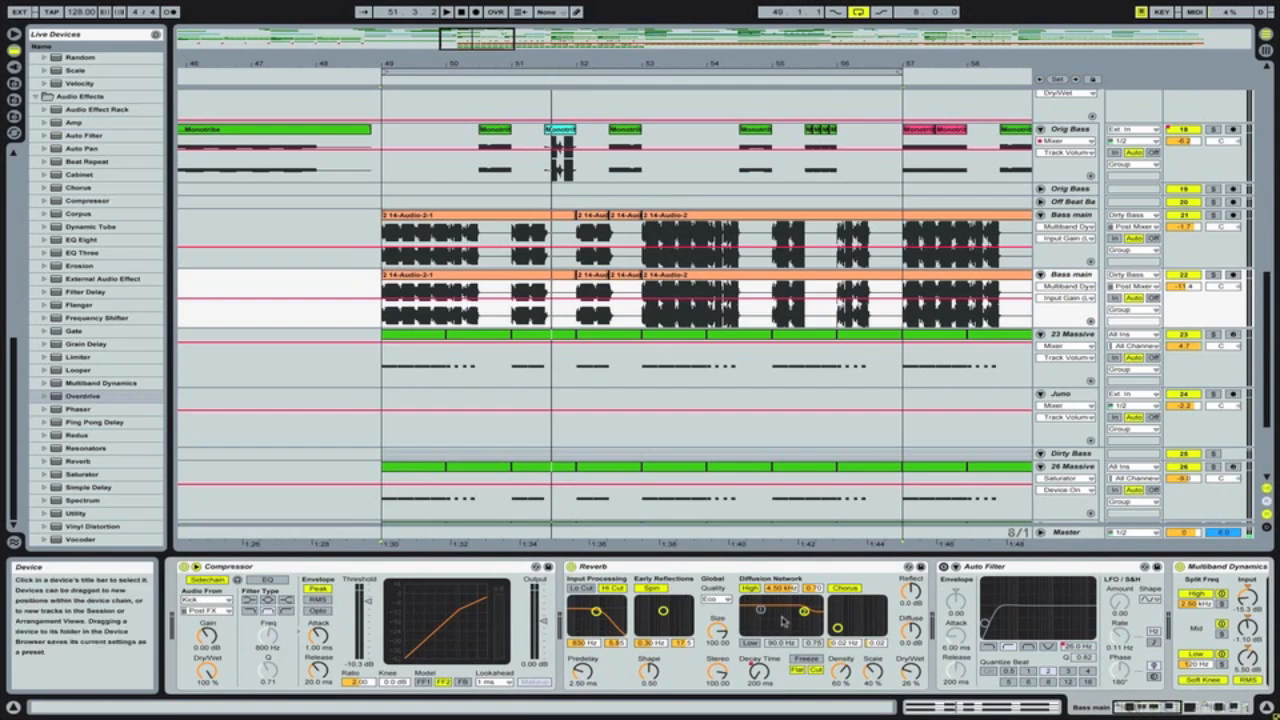
scroll(783, 603, right, 3)
click(953, 567)
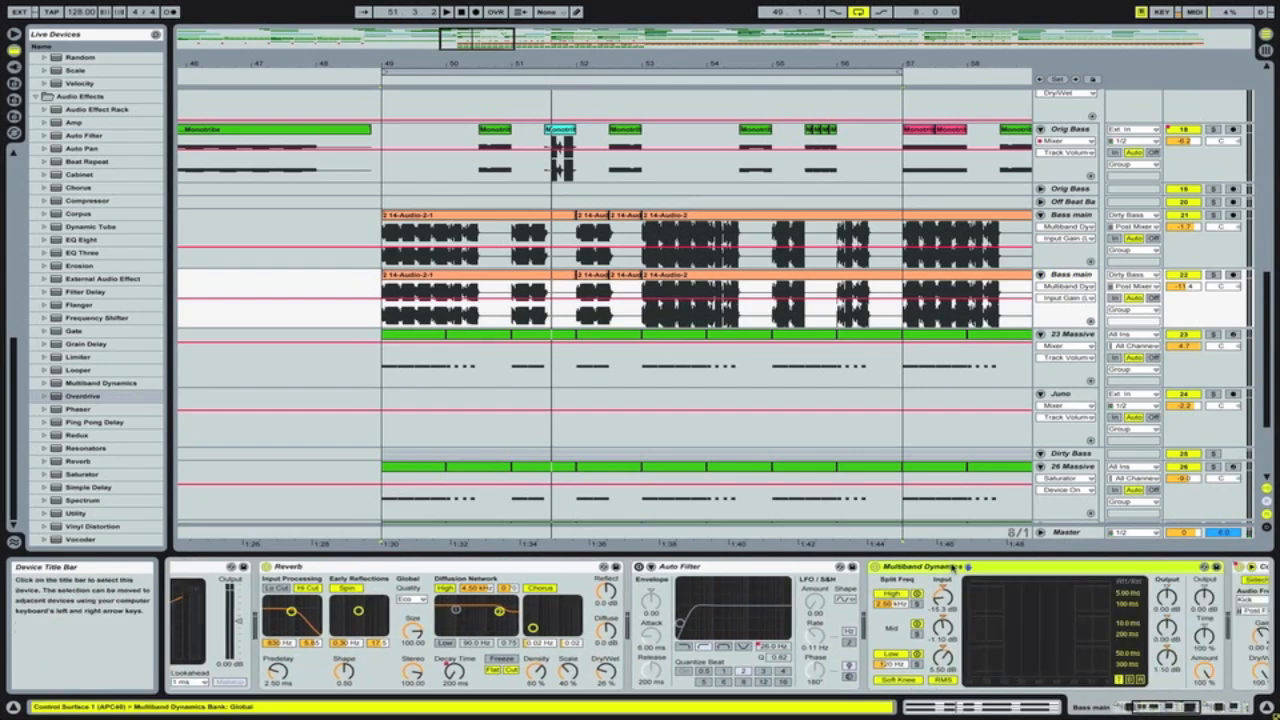
scroll(1058, 594, right, 2)
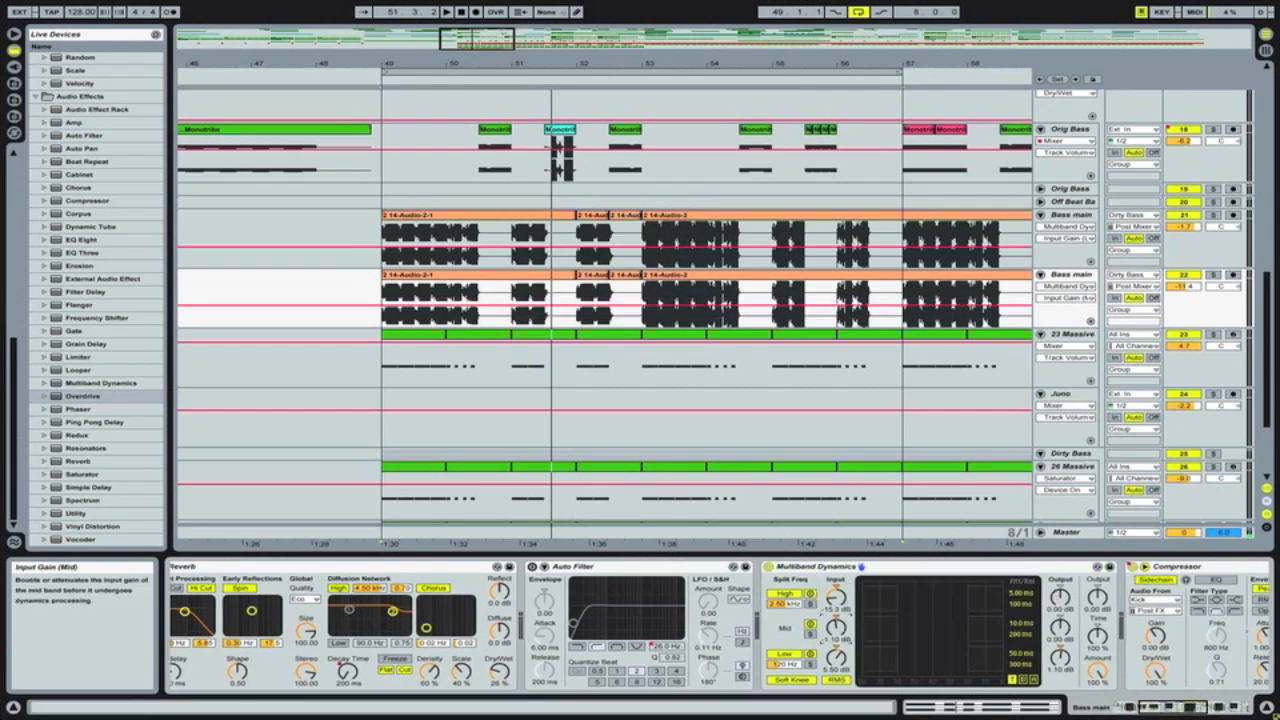
scroll(836, 660, right, 10)
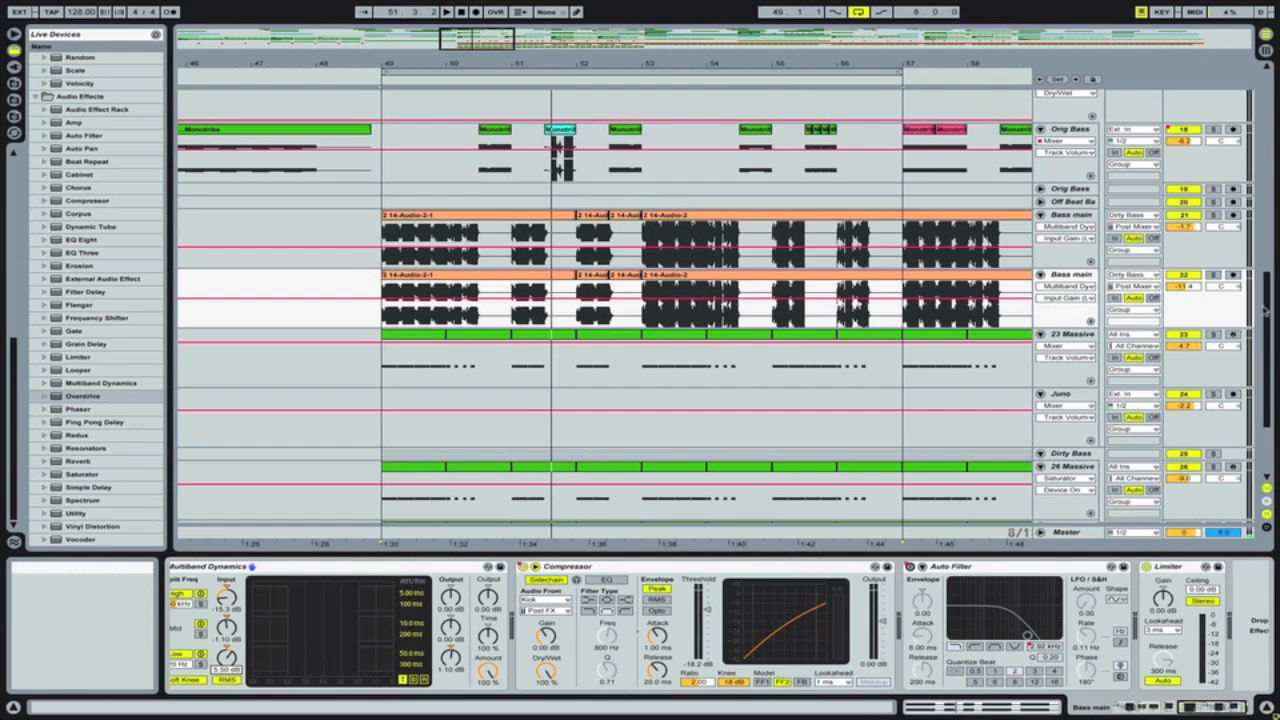
- Select the upper Bass main track and inspect its first Compressor's sidechain source list, keeping Kick as the source
drag(1270, 303, 1272, 270)
drag(1271, 325, 1243, 272)
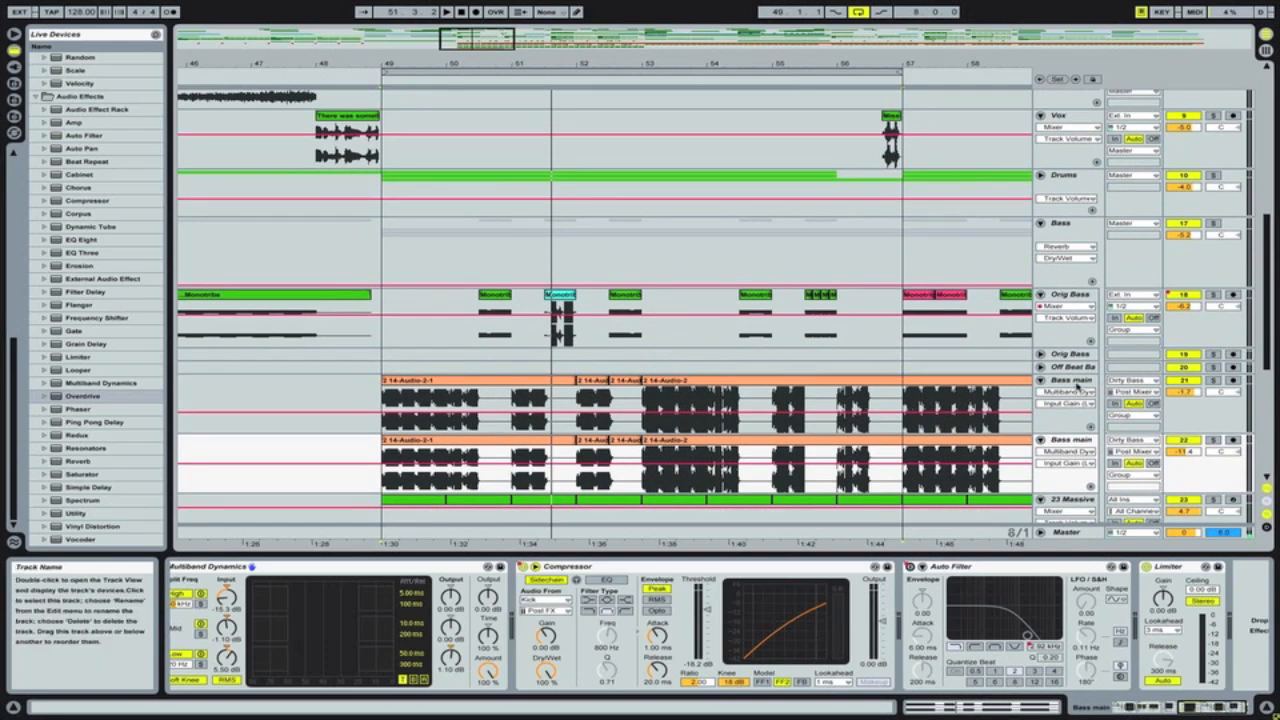
click(1072, 384)
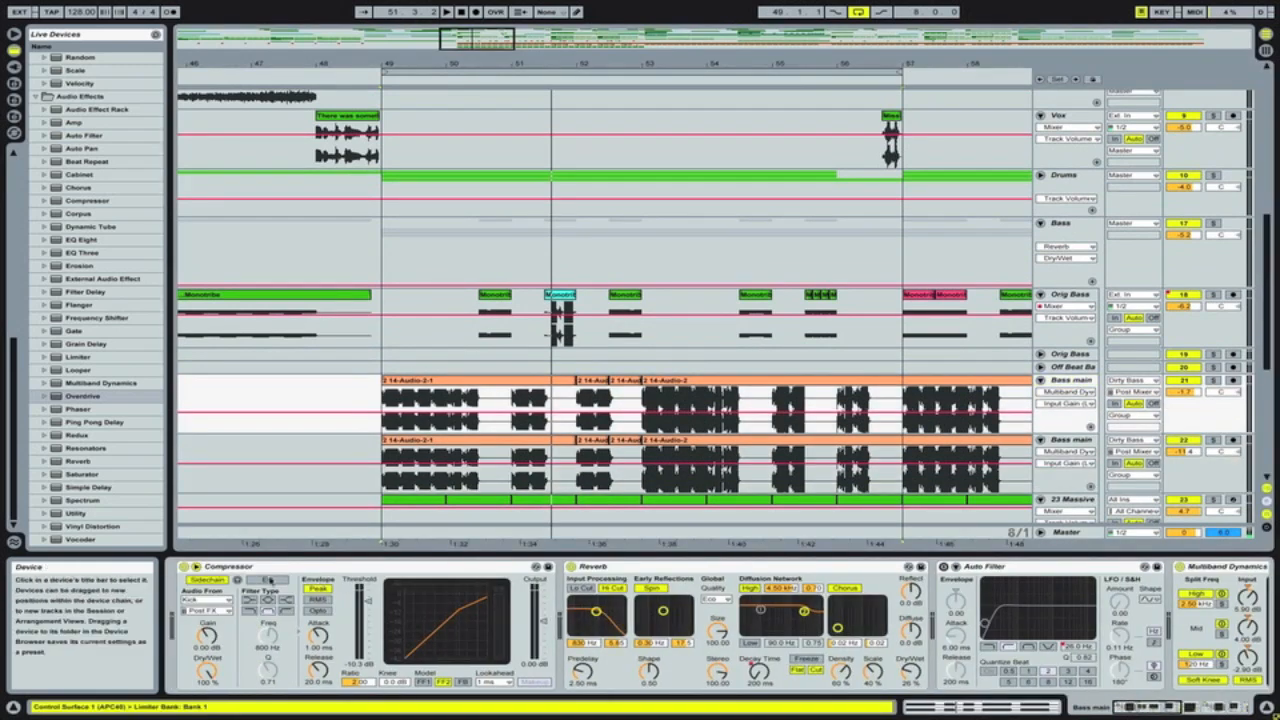
click(198, 599)
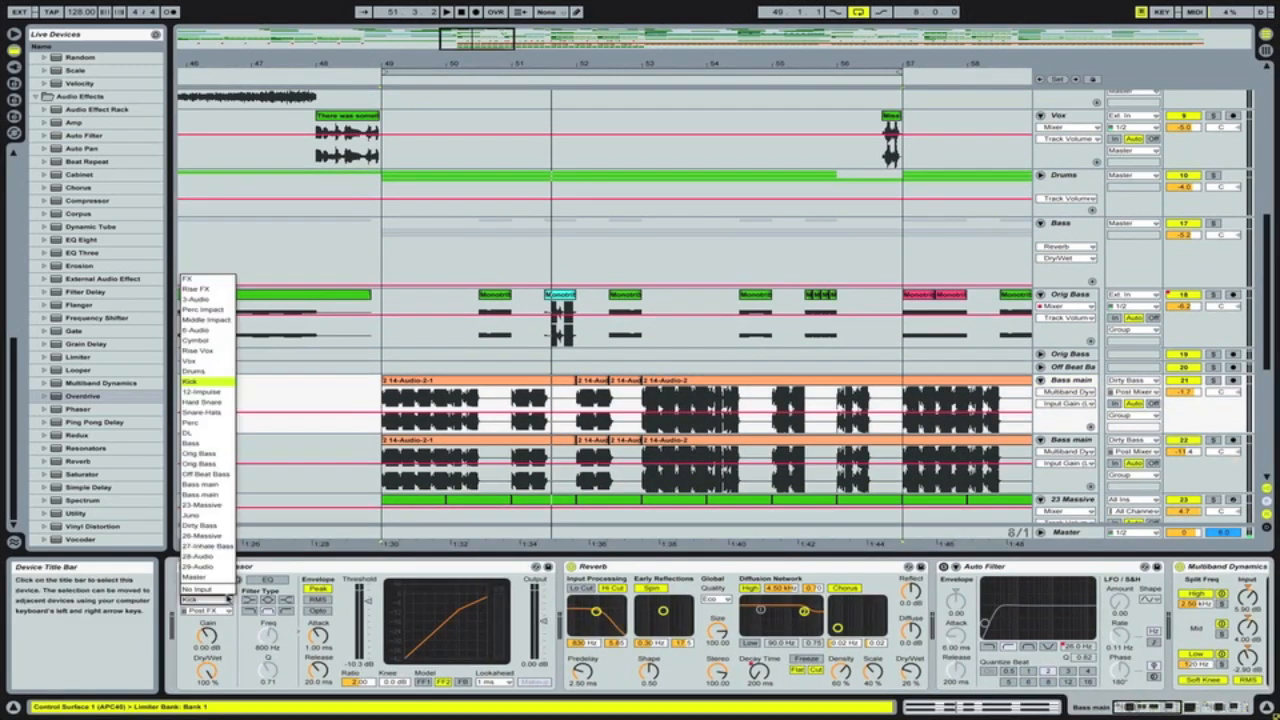
click(344, 568)
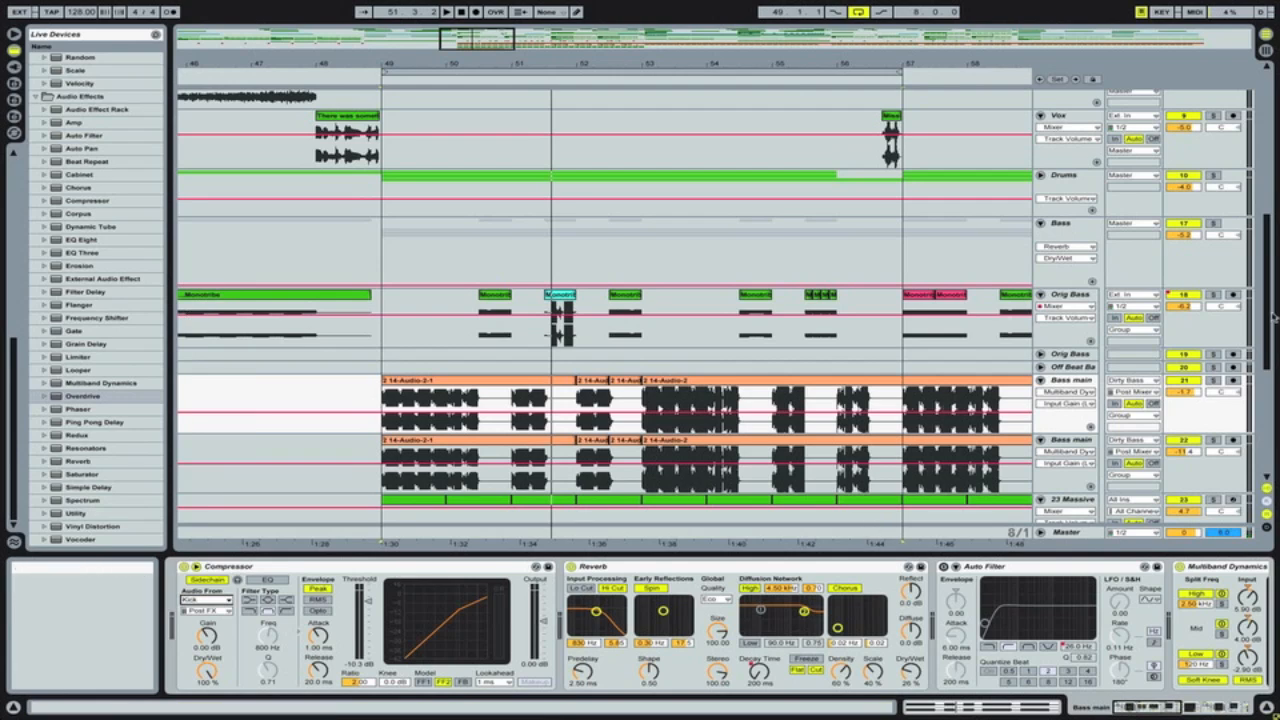
- Audition the two Bass main tracks soloed while bypassing and reactivating the upper track's Reverb, and end the solo
drag(1271, 321, 1271, 335)
click(1213, 340)
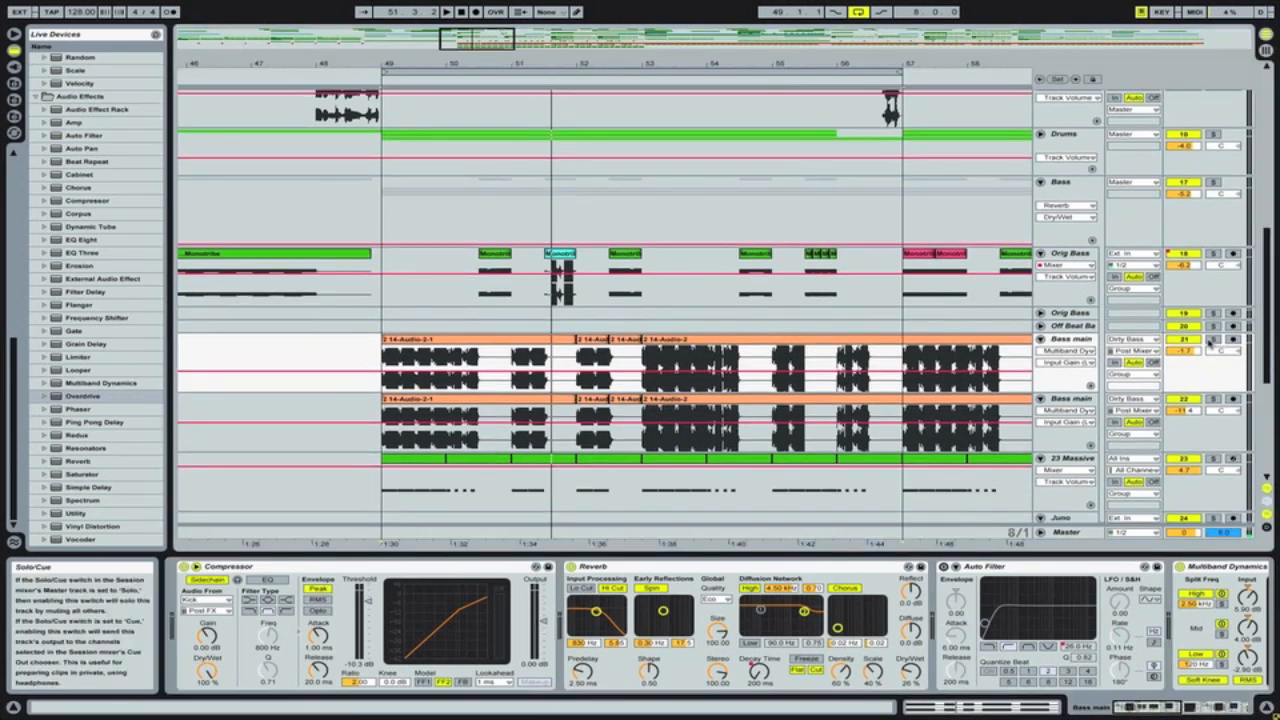
key(space)
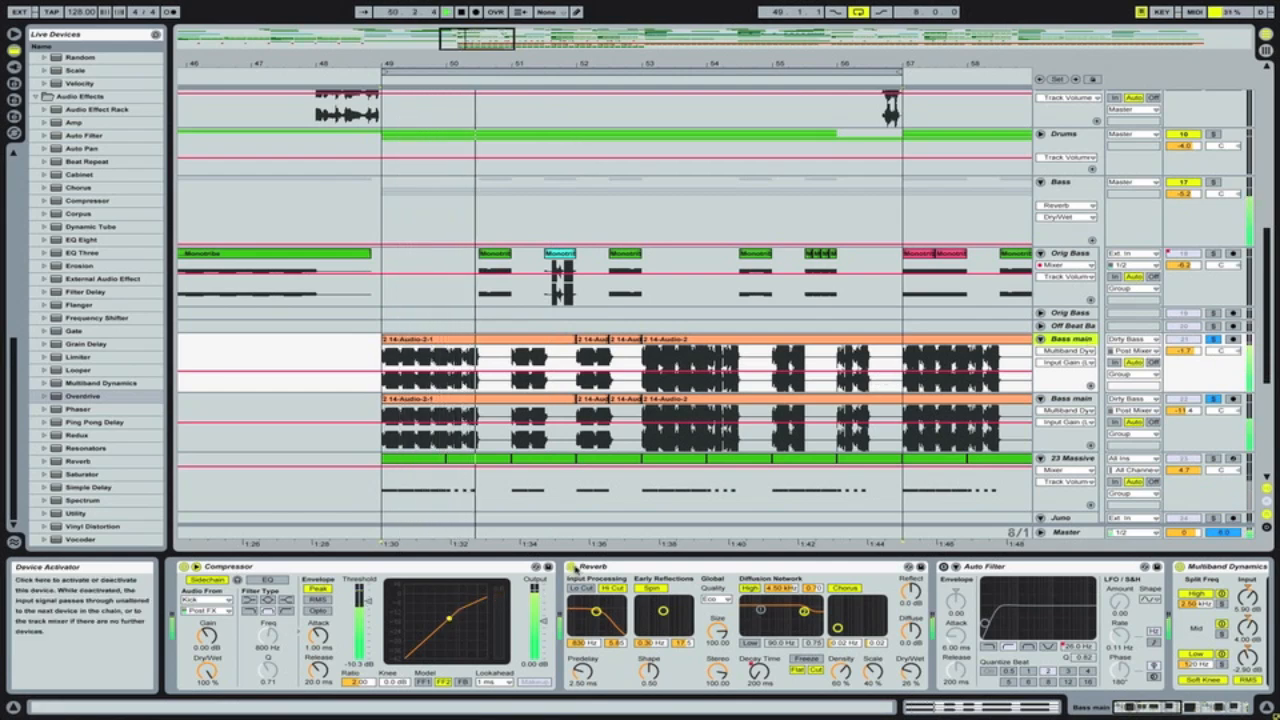
click(571, 567)
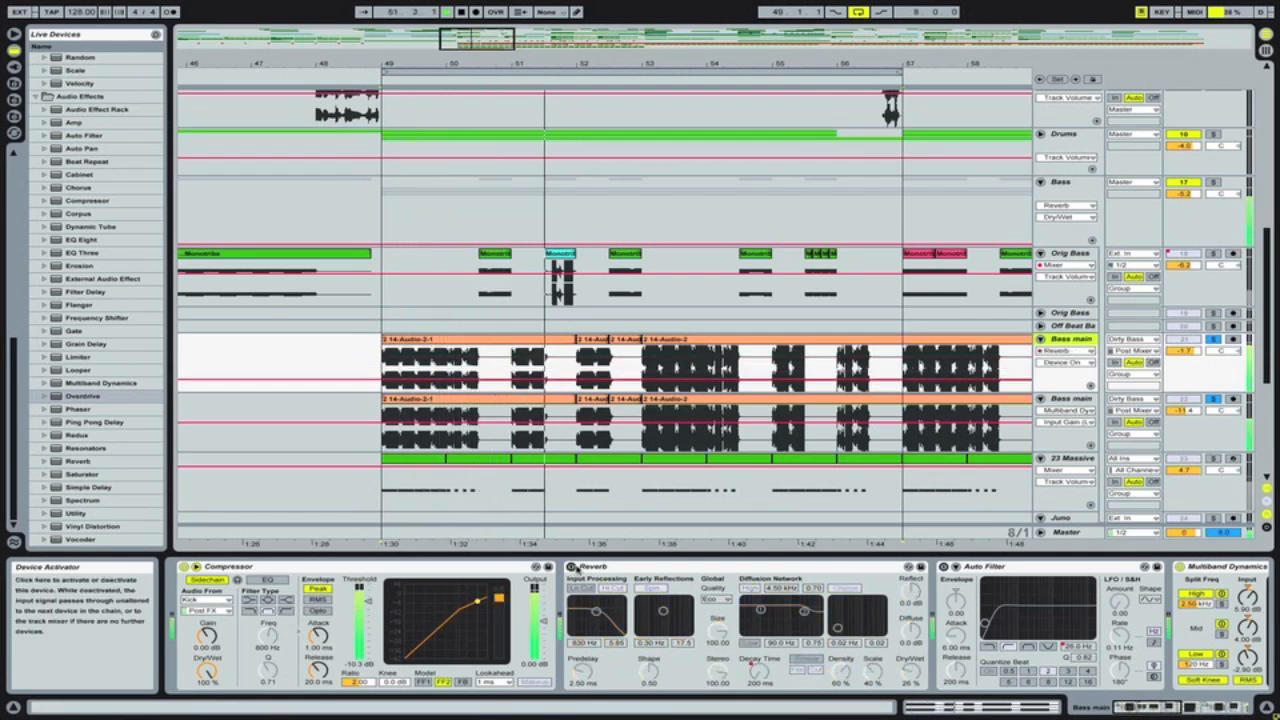
click(572, 567)
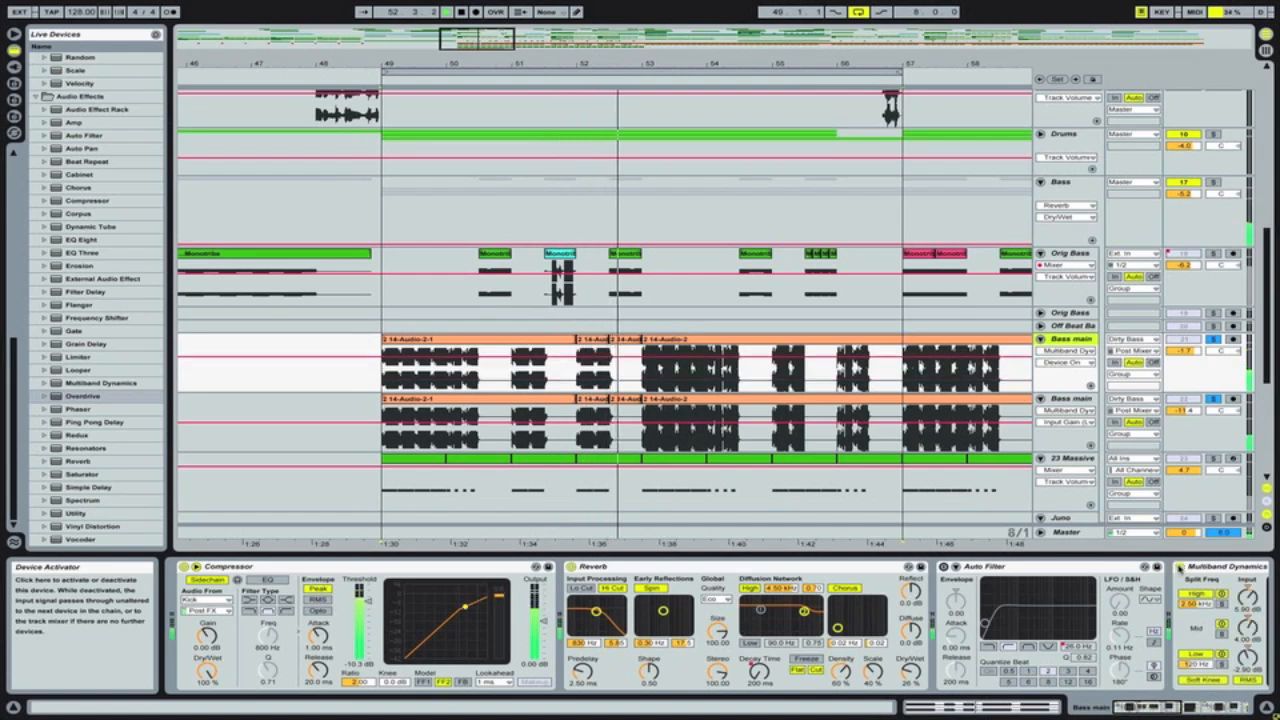
click(1213, 340)
drag(1268, 352, 1267, 443)
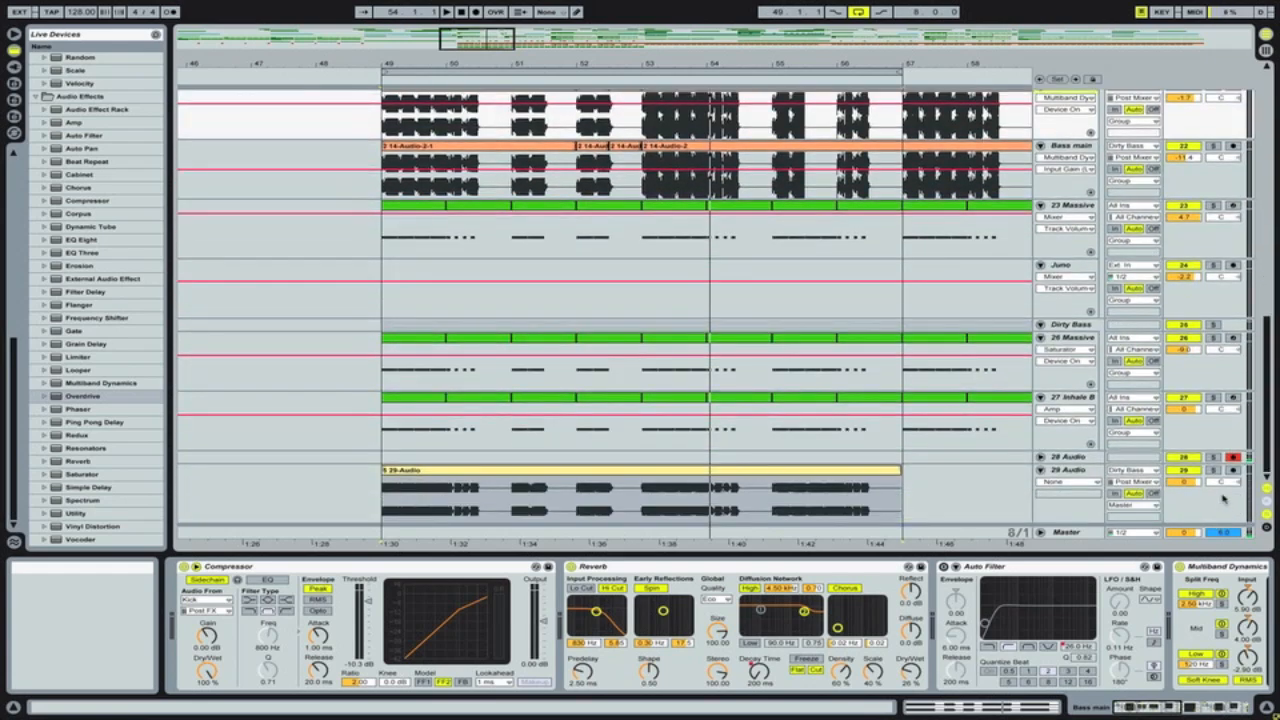
scroll(1220, 507, up, 5)
scroll(1222, 440, down, 3)
scroll(1225, 373, up, 2)
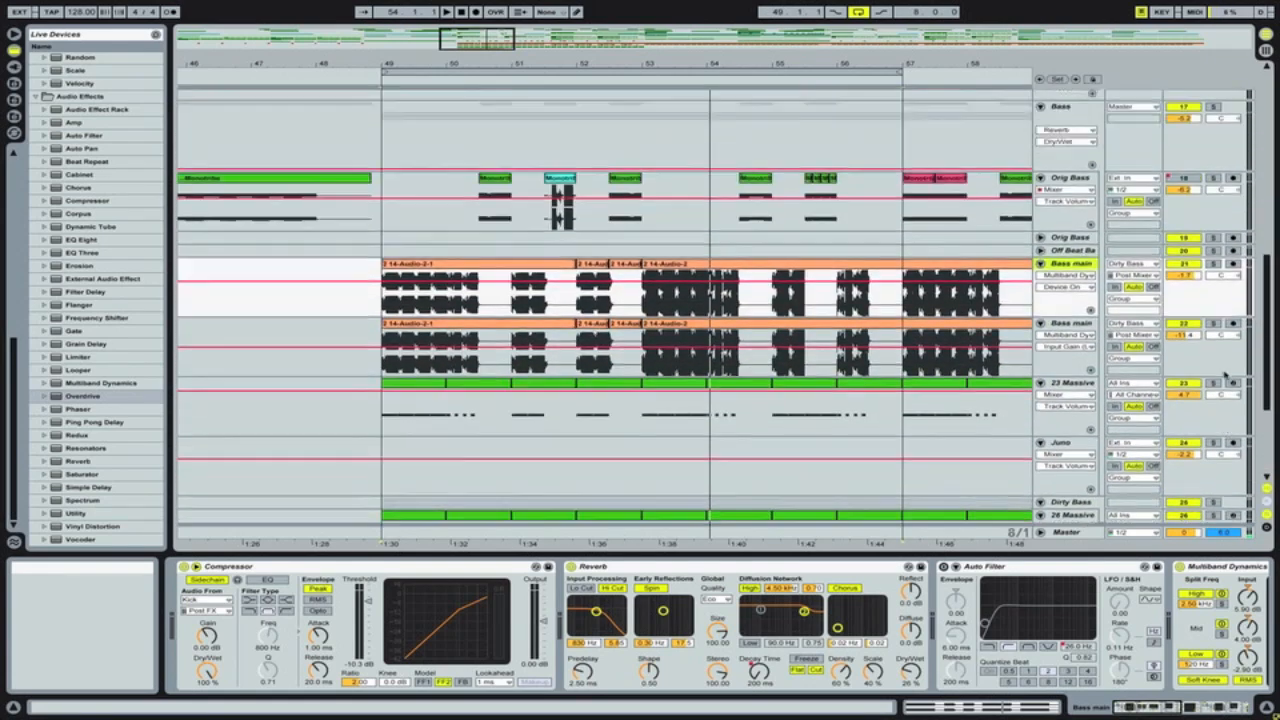
- Switch to Chrome and show the artist's SoundCloud profile and Facebook music page
key(F3)
click(852, 233)
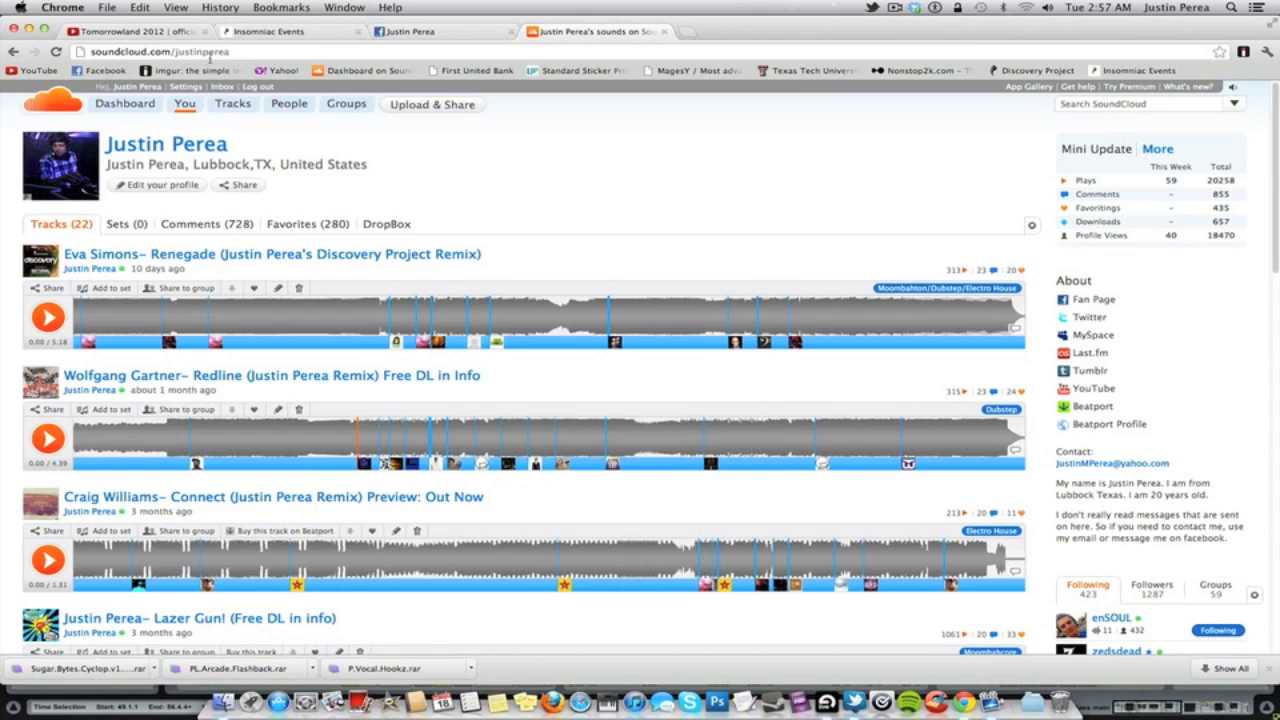
click(384, 34)
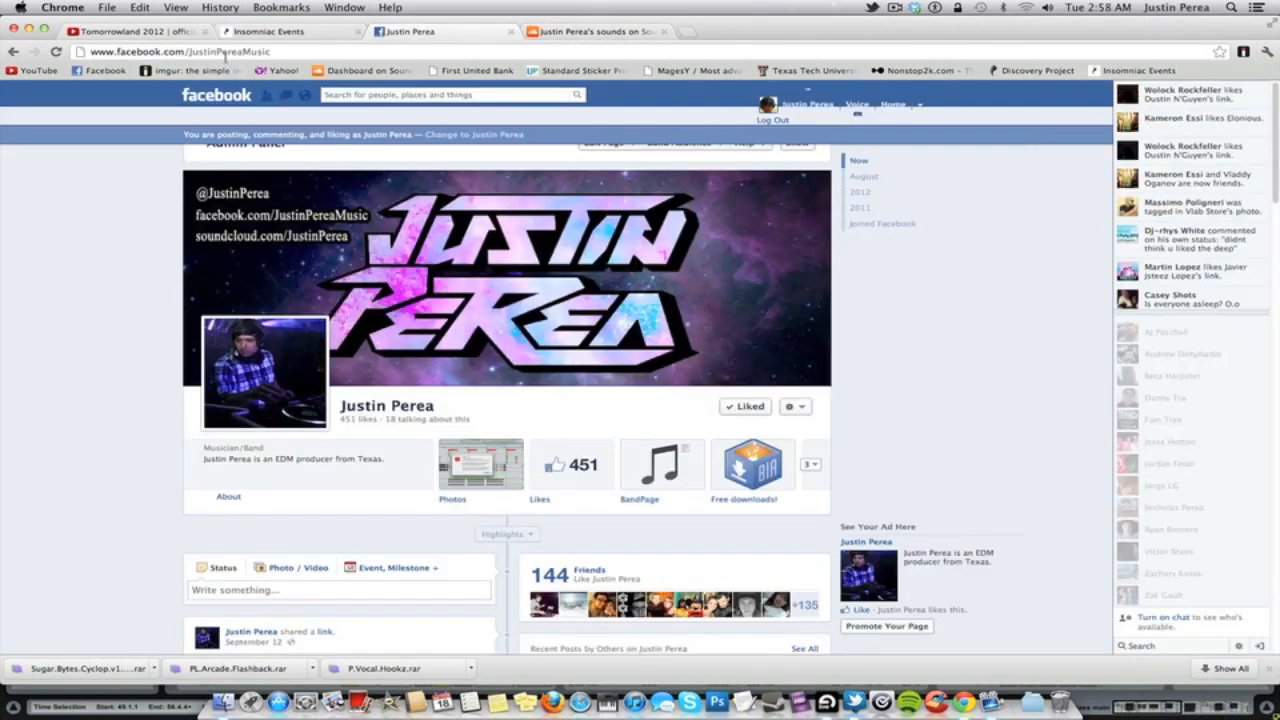
click(886, 10)
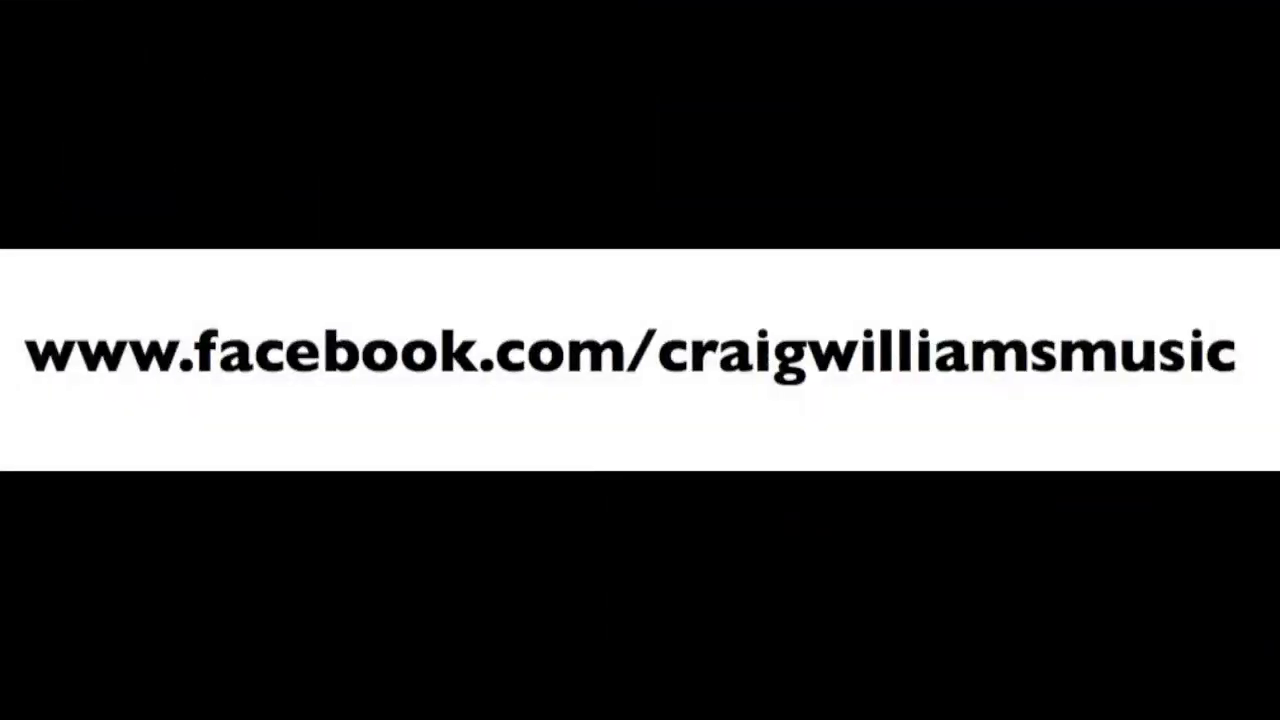